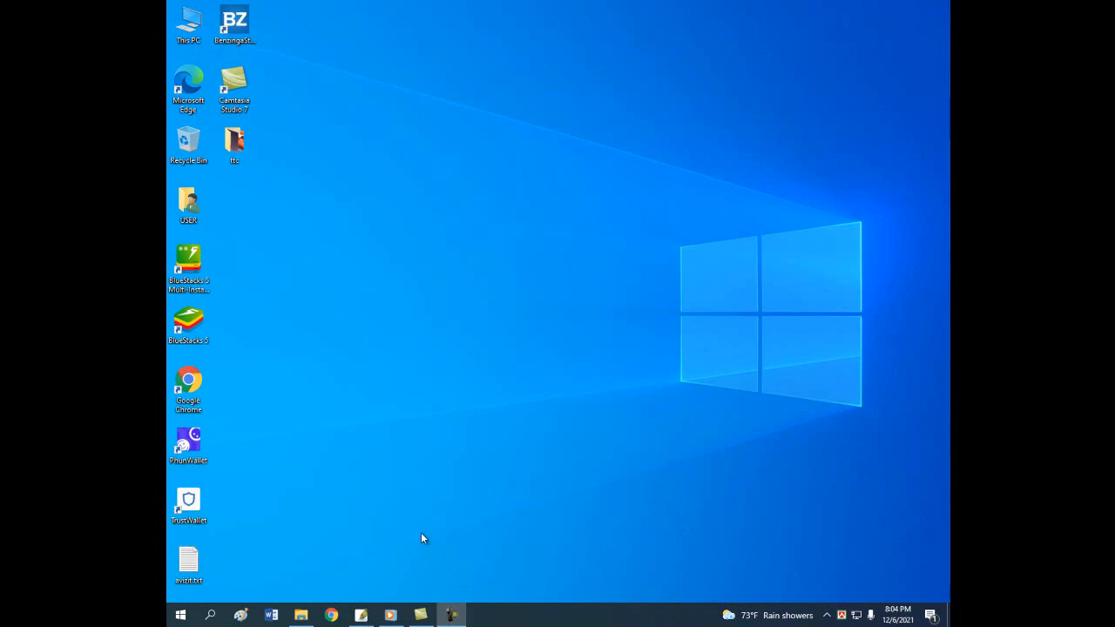
- Open T2 G9 Girl.jpg and T2 G9 Sky.jpg from the ttc folder in Photoshop
left_click(363, 616)
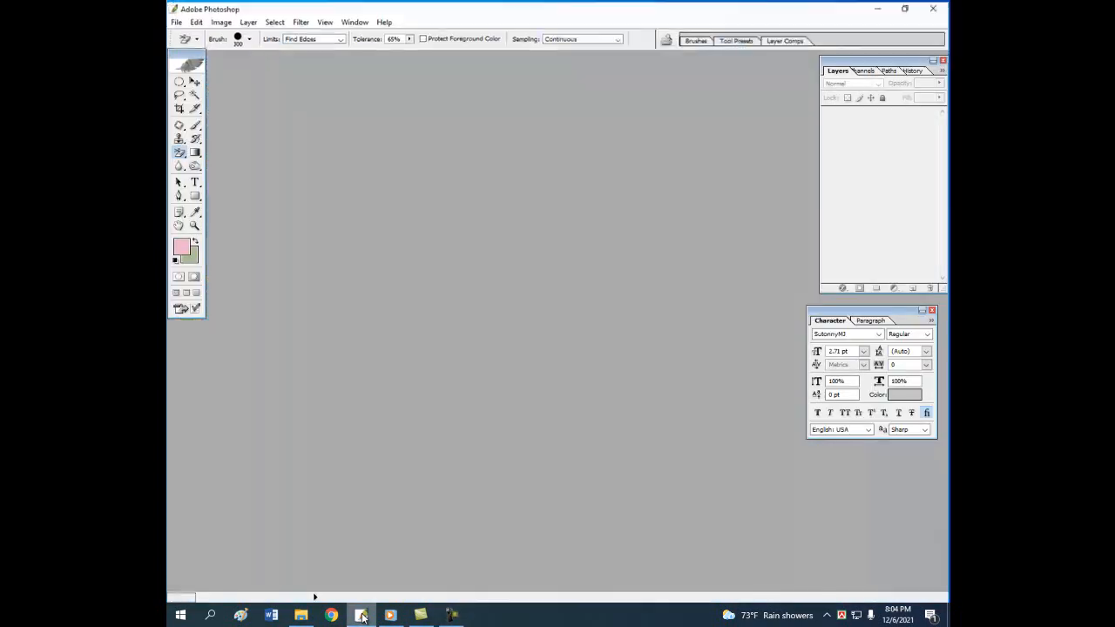
left_click(875, 9)
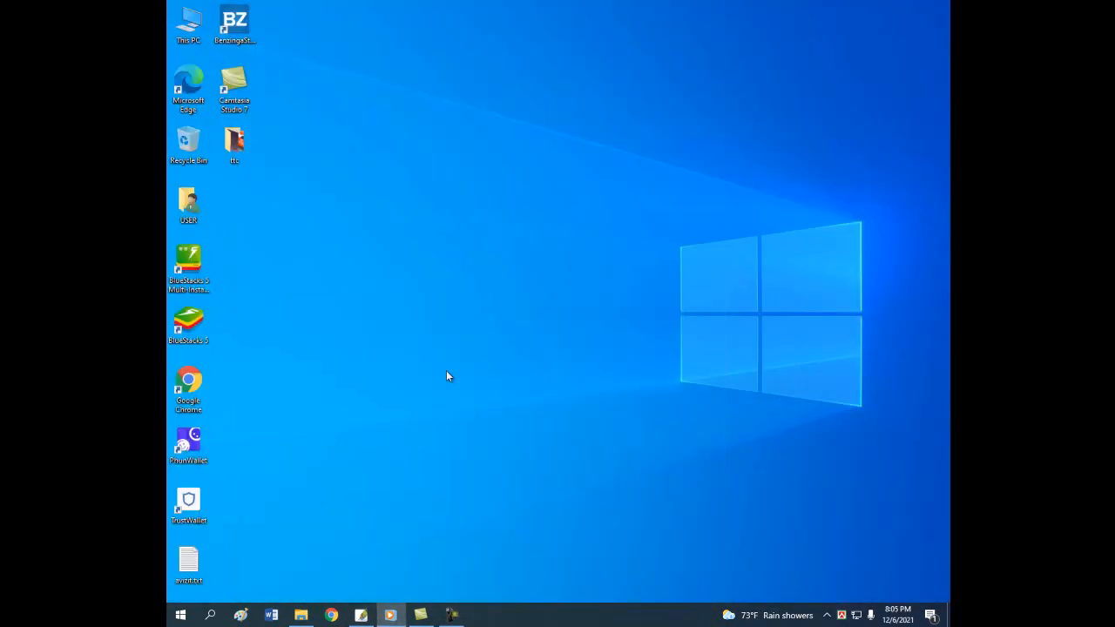
left_click(300, 615)
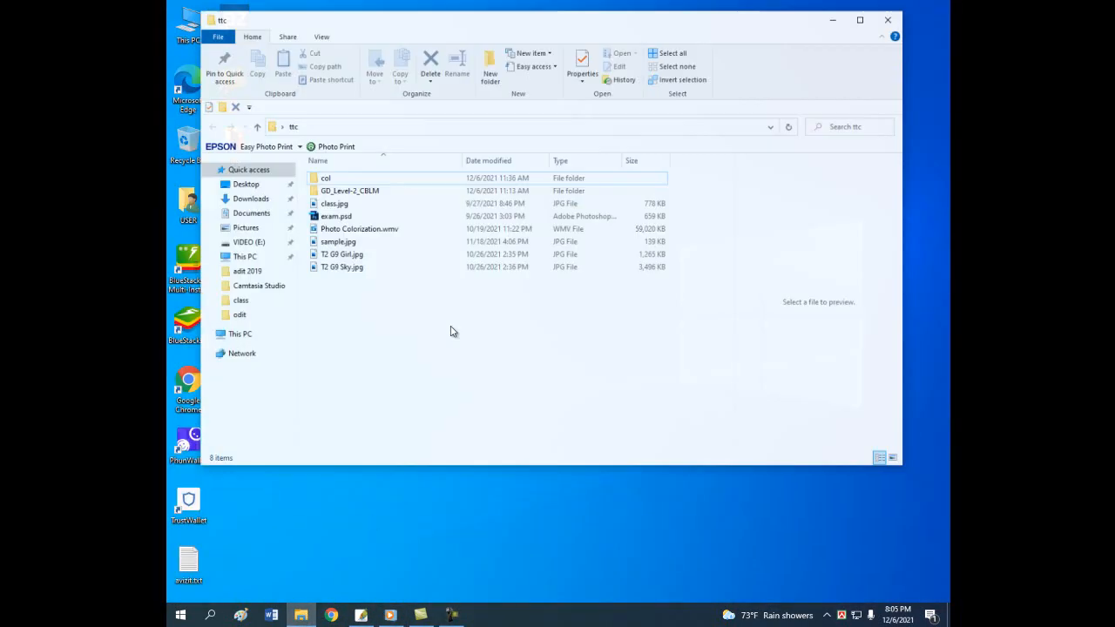
left_click_drag(337, 280, 472, 235)
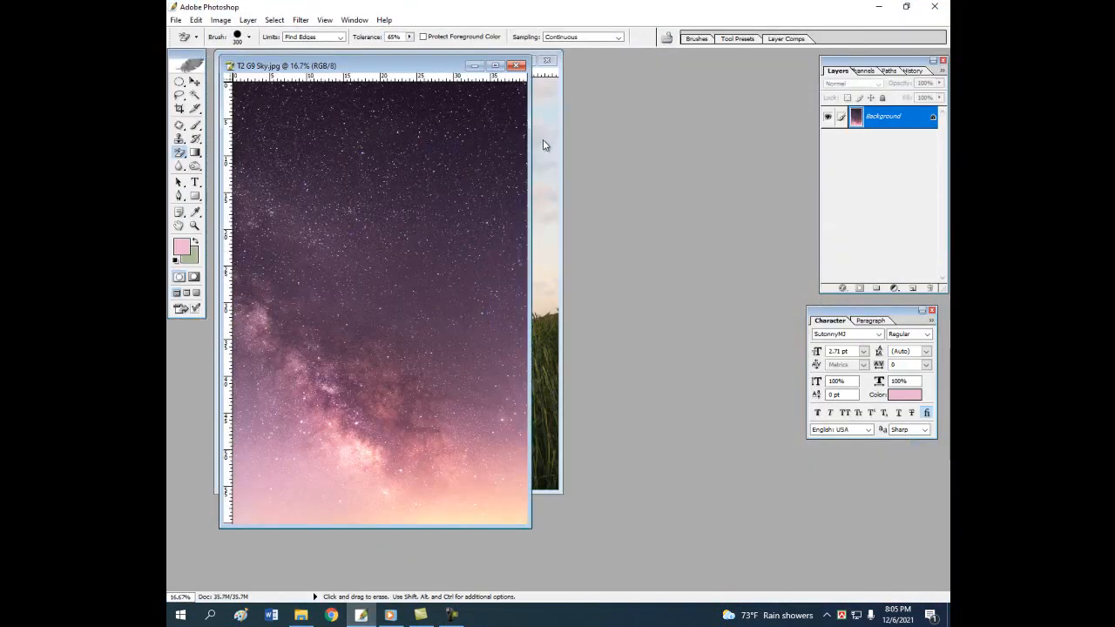
- Duplicate the Background layer of the girl image as Background copy and maximize the image window
left_click(545, 142)
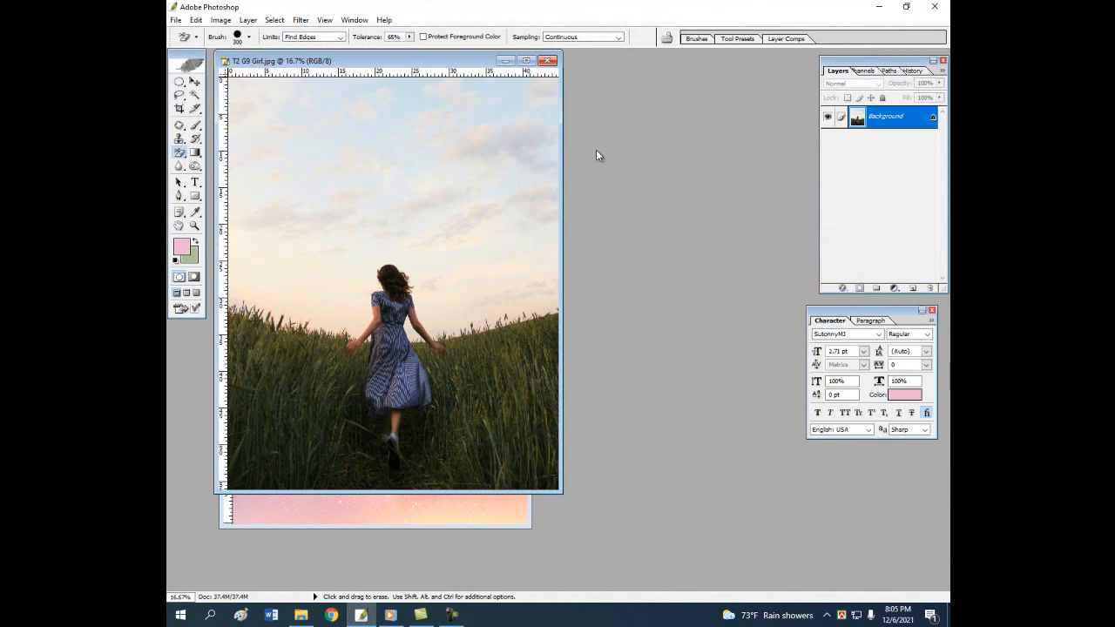
right_click(893, 121)
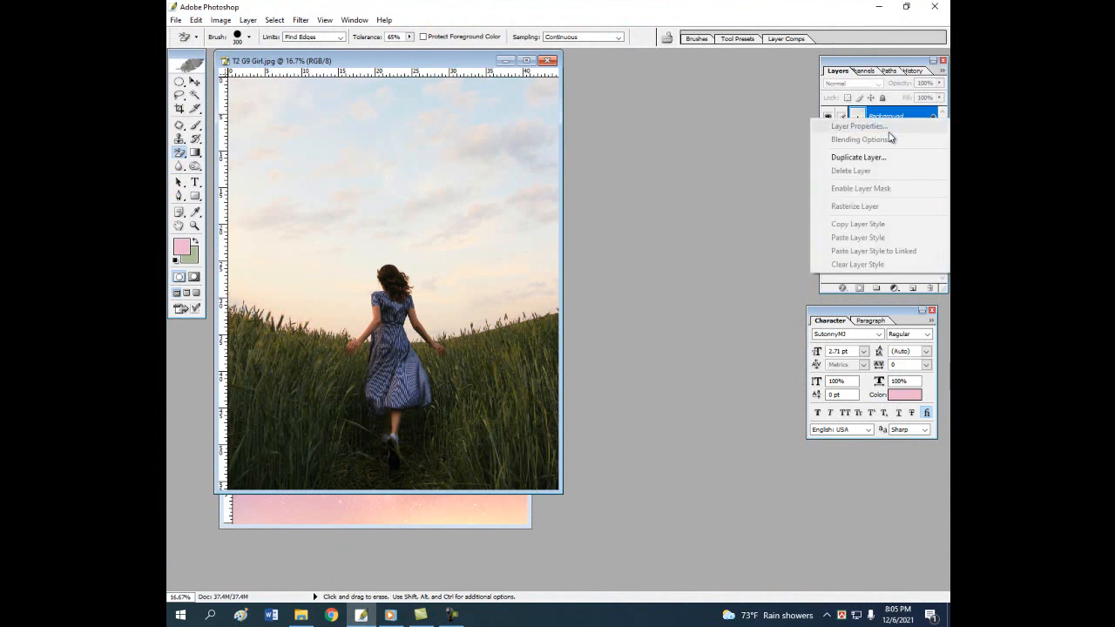
left_click(871, 156)
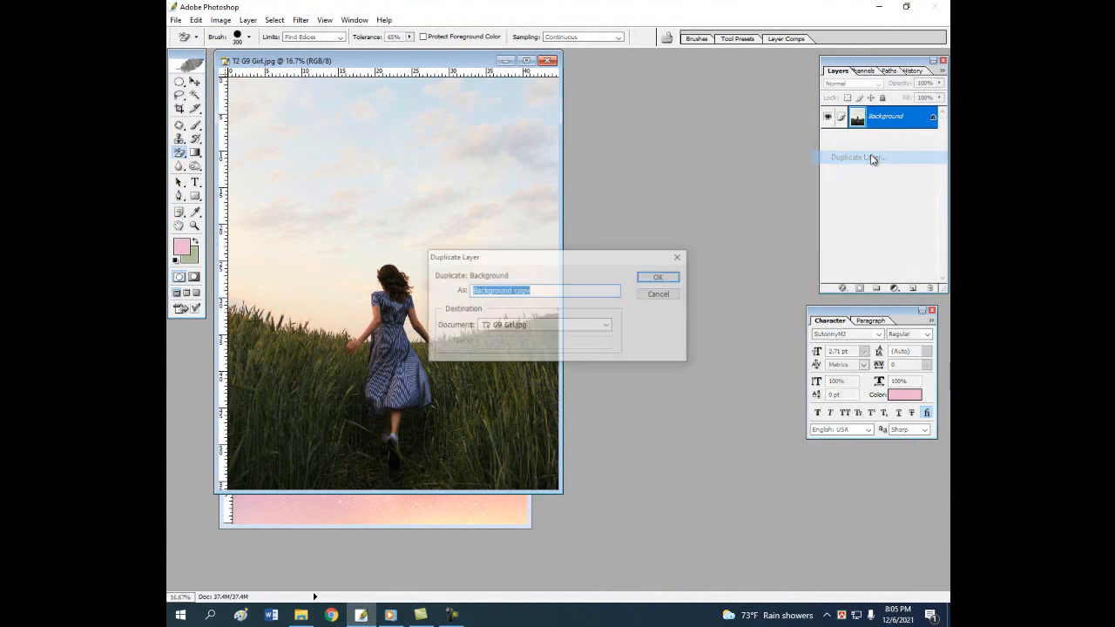
left_click(660, 277)
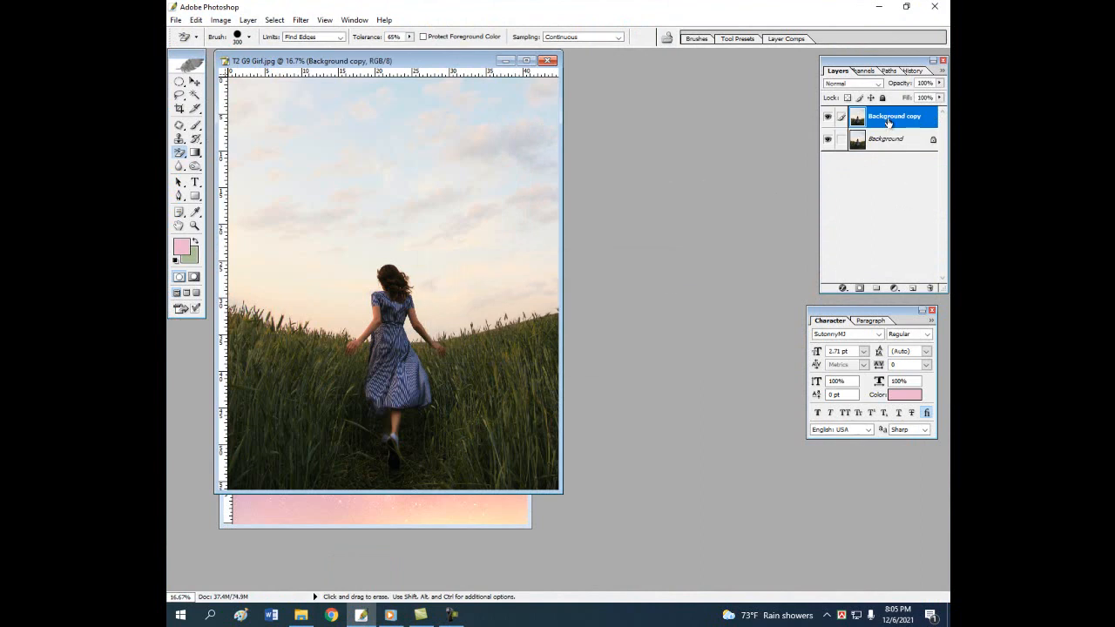
left_click(526, 60)
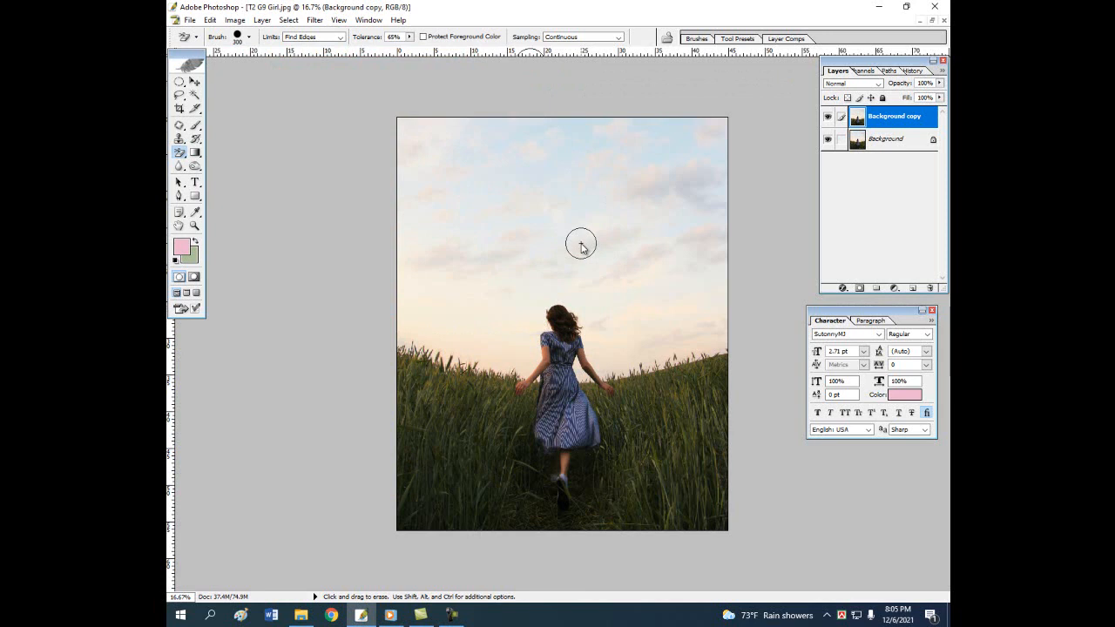
- Select the entire sky above the girl and the grass on Background copy with the Magic Wand, adding the missed cloud areas
left_click(194, 94)
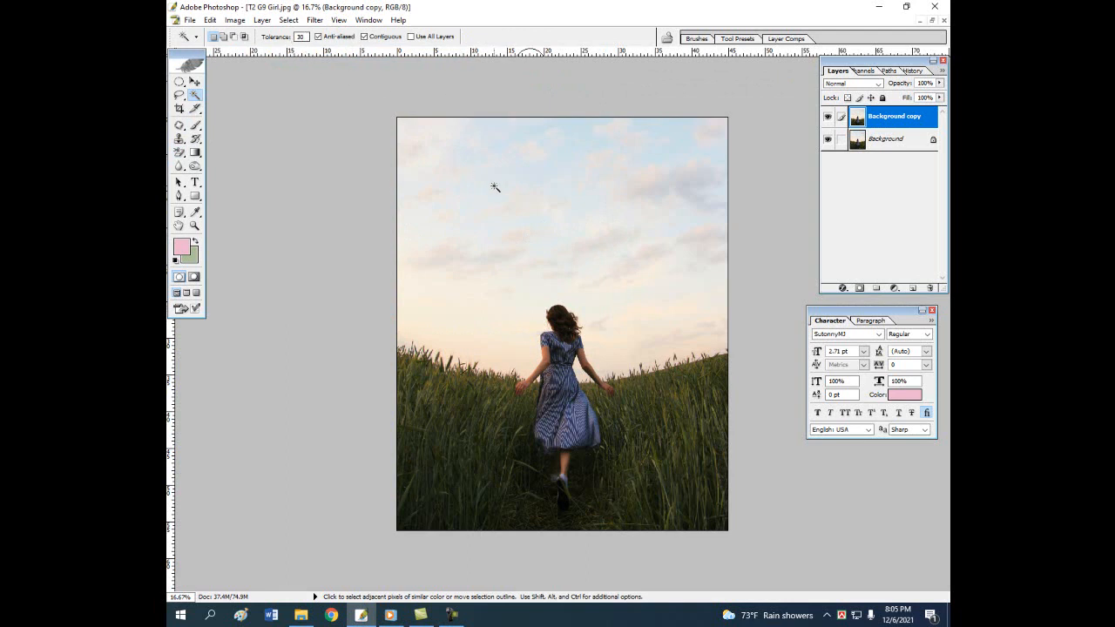
left_click(514, 236)
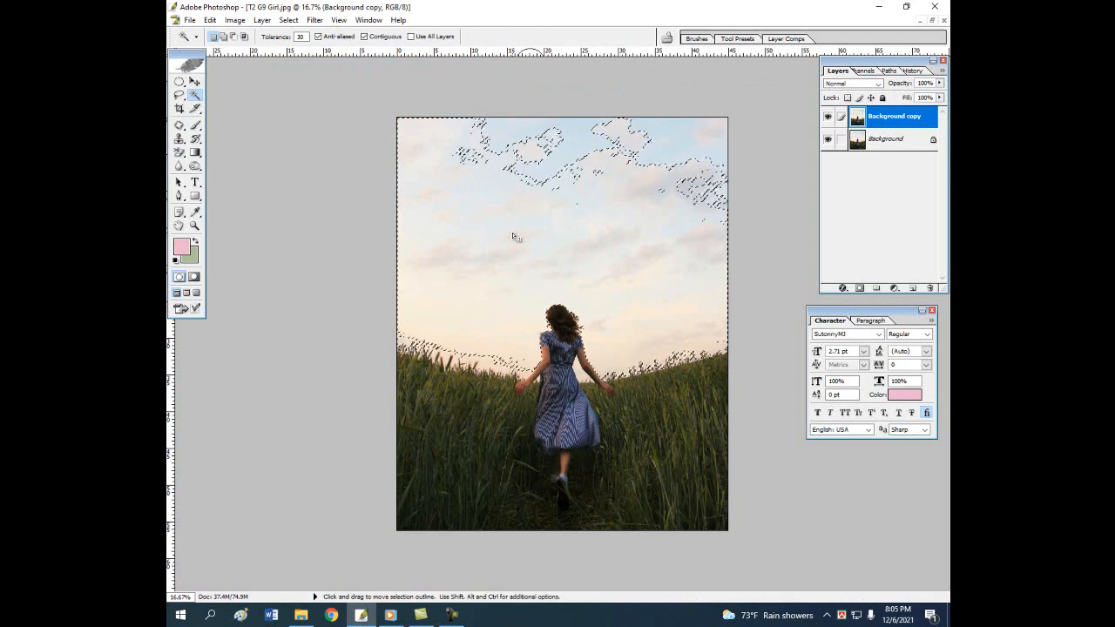
left_click(673, 141, "shift")
left_click(714, 122, "shift")
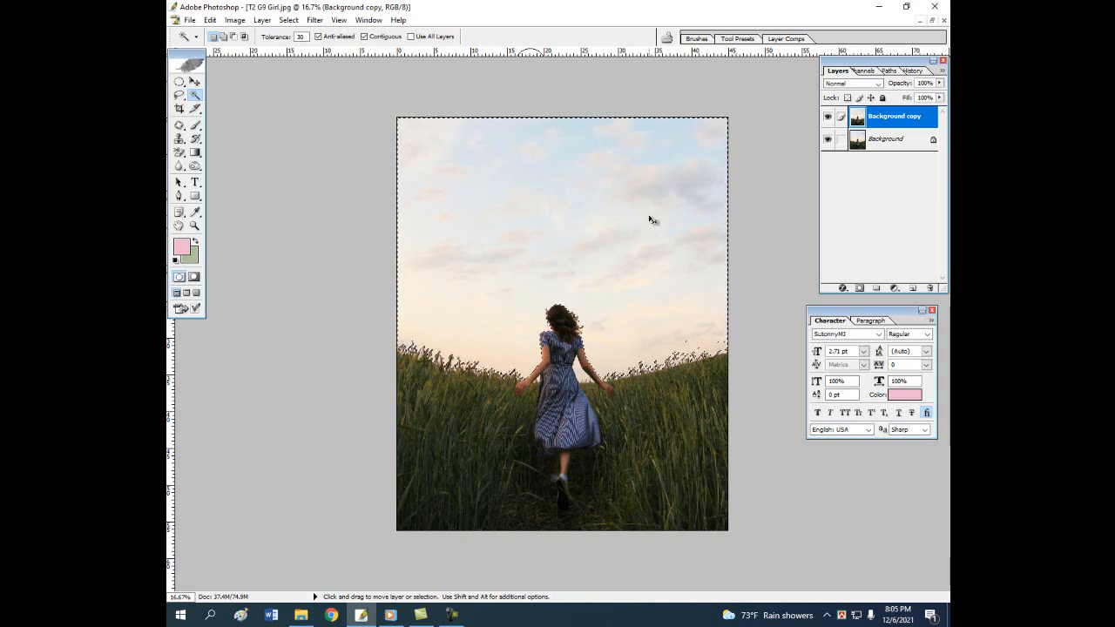
key("ctrl+space")
left_click(630, 224)
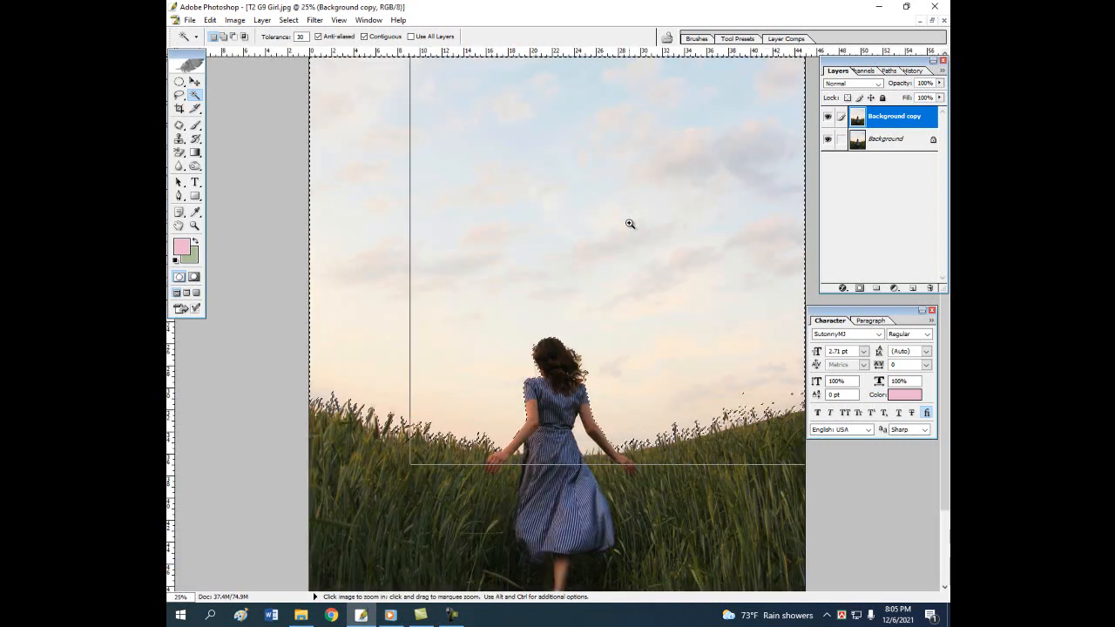
left_click(629, 223)
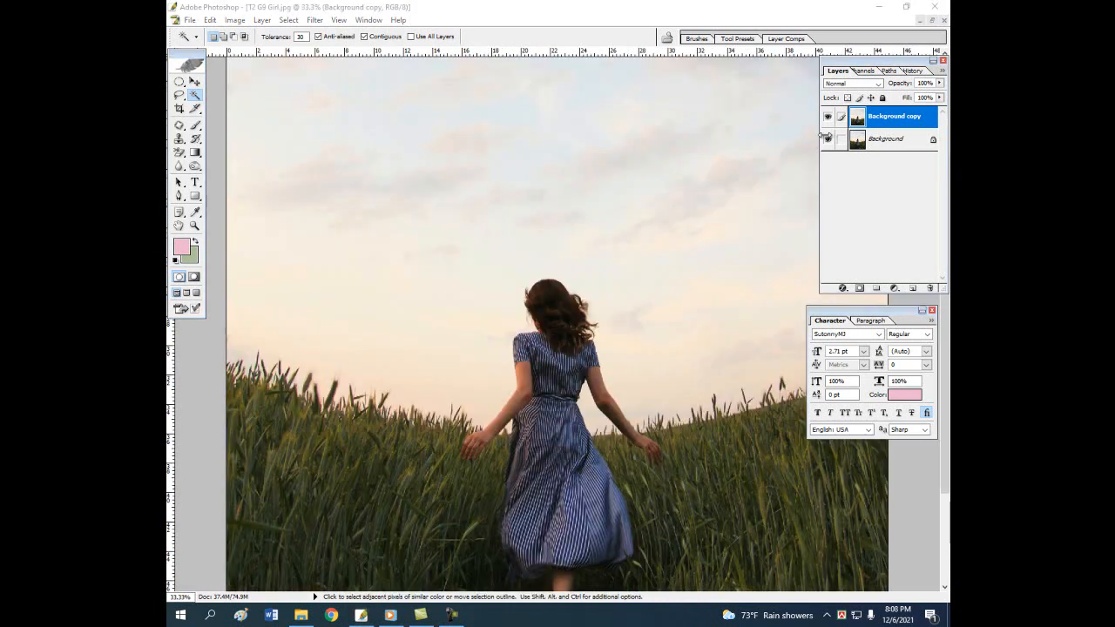
left_click(450, 615)
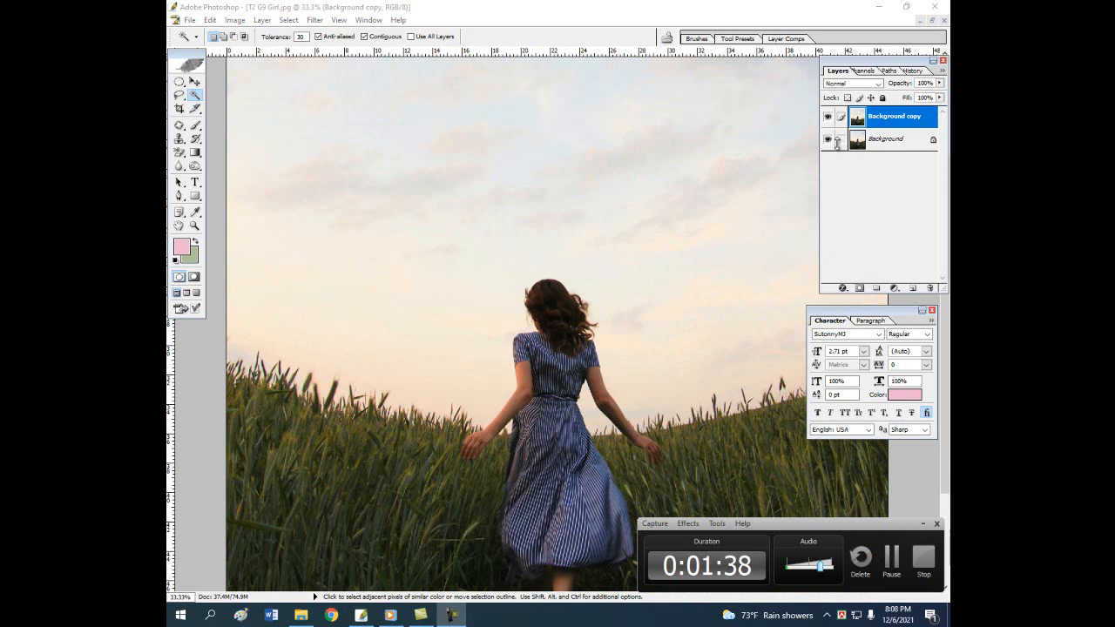
left_click(889, 562)
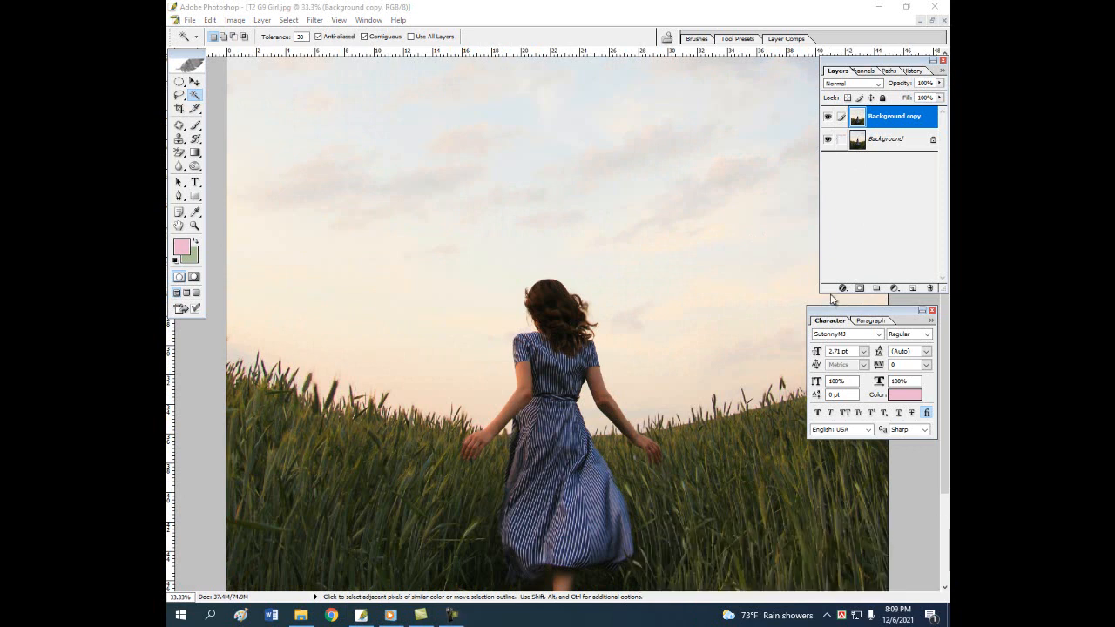
- Hide the original Background layer, delete the selected sky from Background copy and clear the selection
left_click(717, 187)
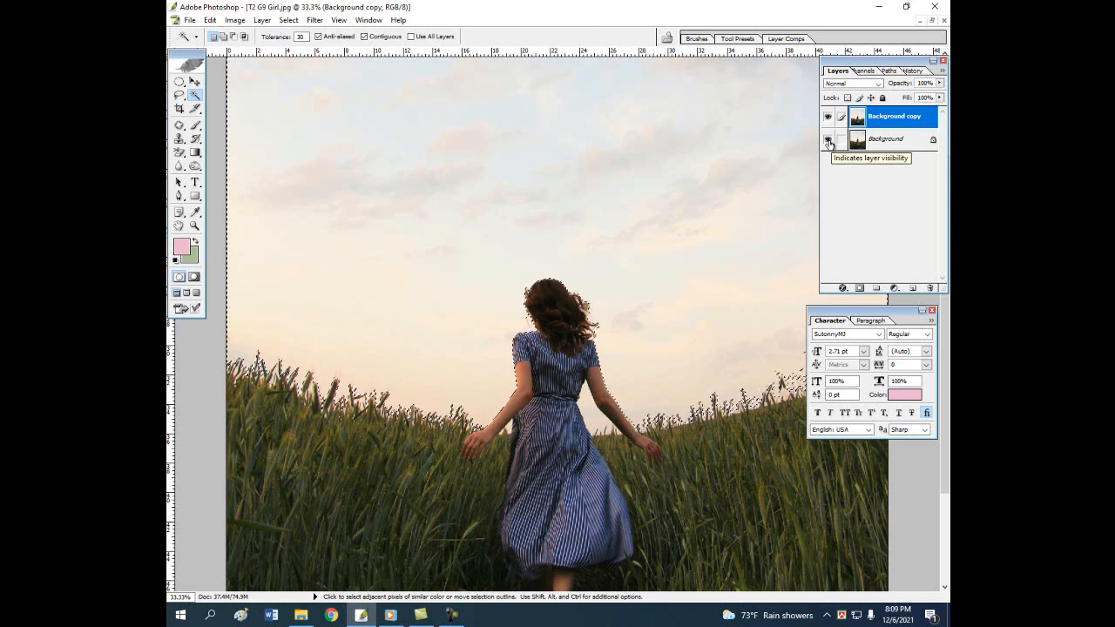
left_click(828, 142)
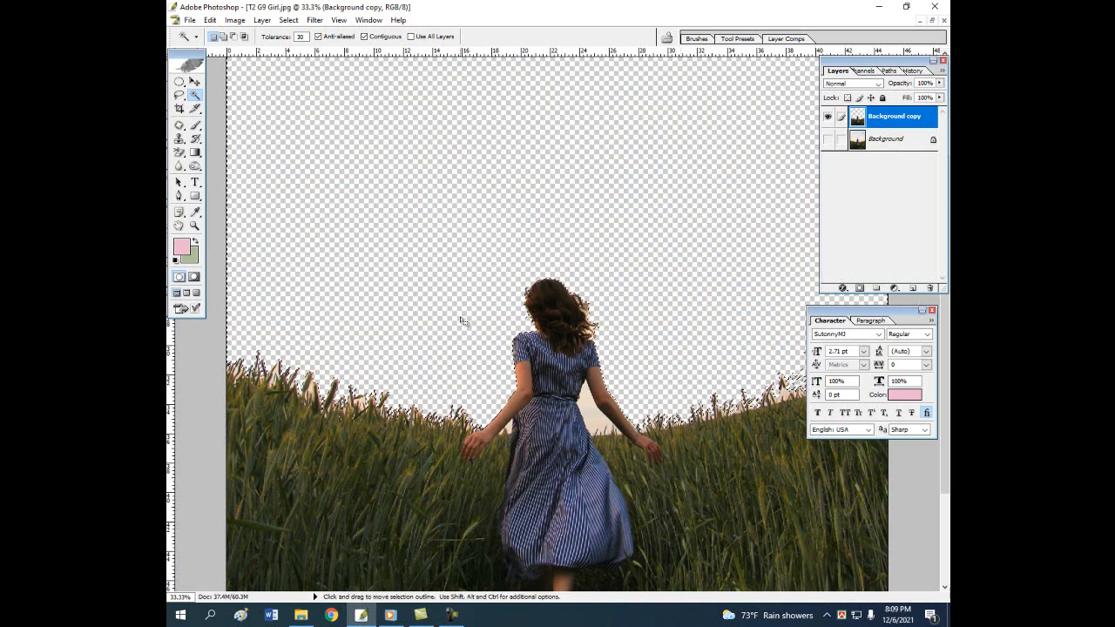
key("ctrl")
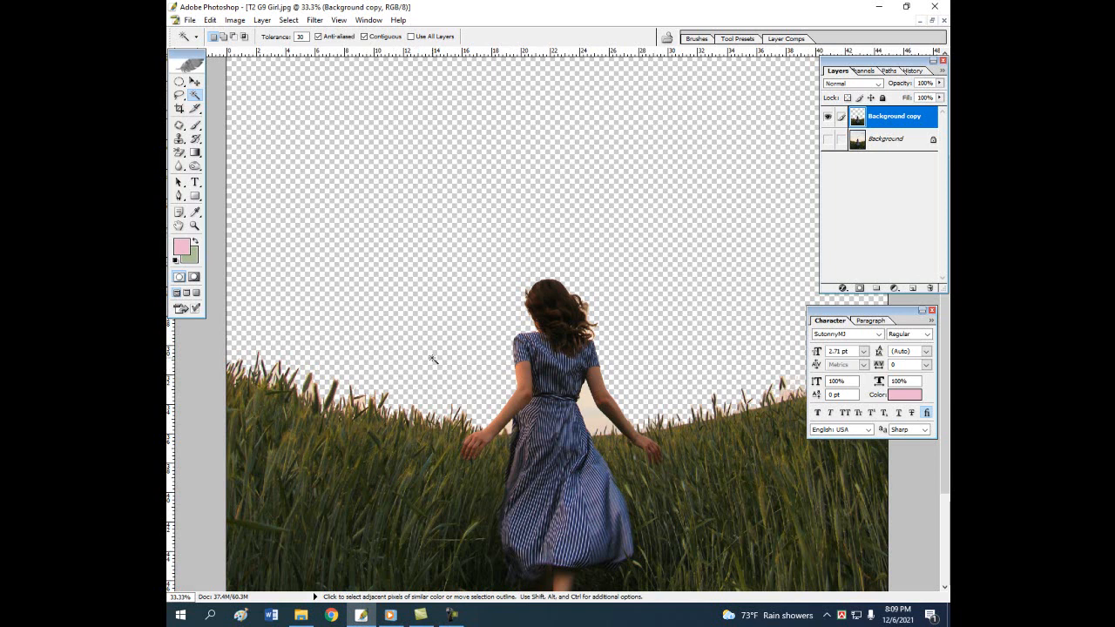
- Erase the sky fringe along the grass tips to the left of the girl with the Background Eraser
left_click(179, 153)
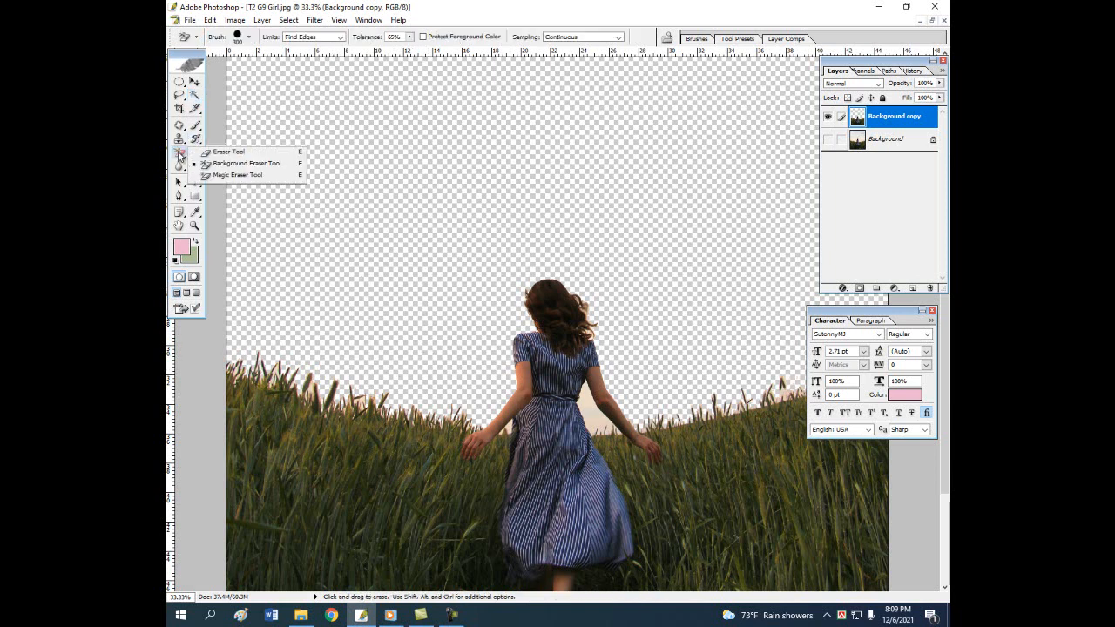
left_click(242, 164)
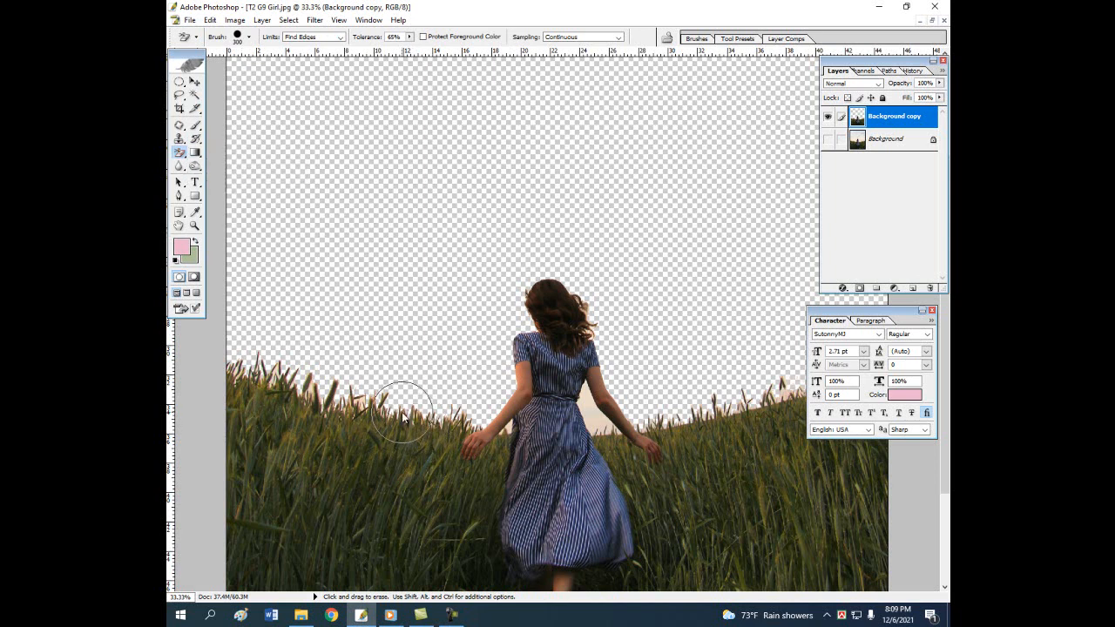
key("ctrl")
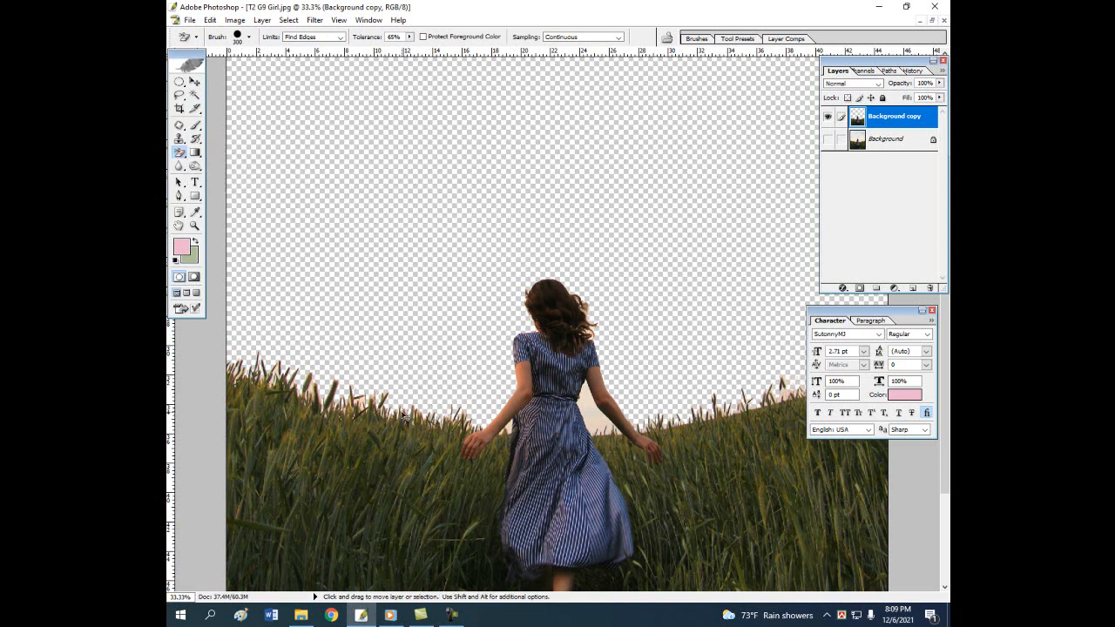
left_click(476, 264)
mouse_move(457, 363)
left_mouse_down()
mouse_move(459, 491)
mouse_move(538, 169)
mouse_move(570, 229)
left_mouse_up()
mouse_move(415, 257)
left_mouse_down()
mouse_move(392, 285)
mouse_move(377, 263)
left_mouse_up()
left_click(377, 263)
mouse_move(294, 250)
left_mouse_down()
mouse_move(293, 224)
mouse_move(259, 189)
mouse_move(244, 201)
mouse_move(248, 216)
left_mouse_up()
left_click(248, 217)
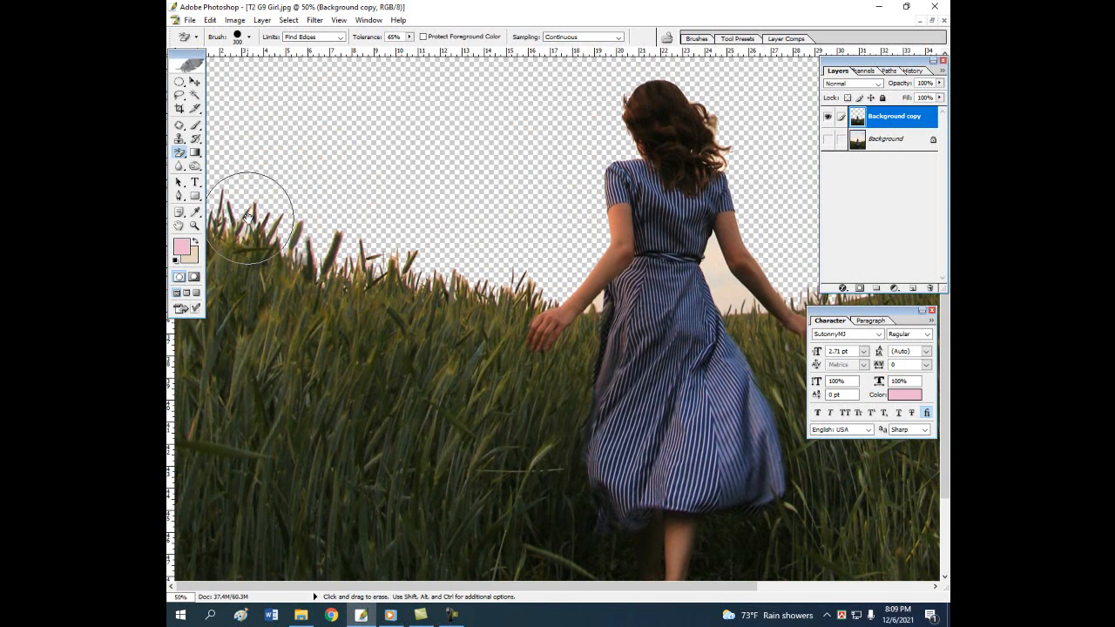
left_click(313, 260)
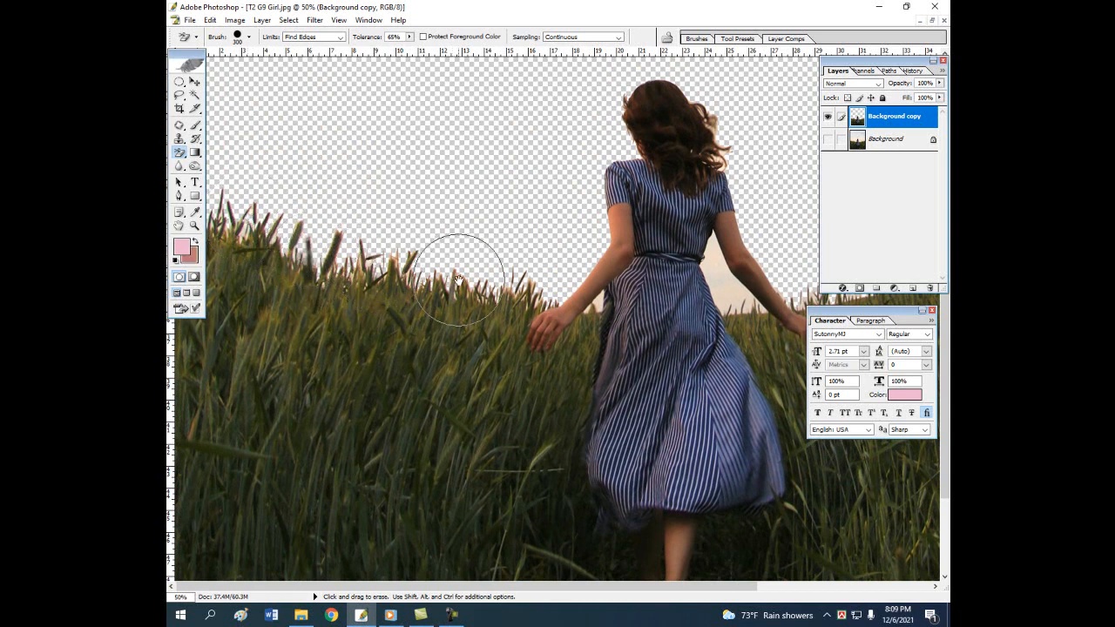
left_click(453, 615)
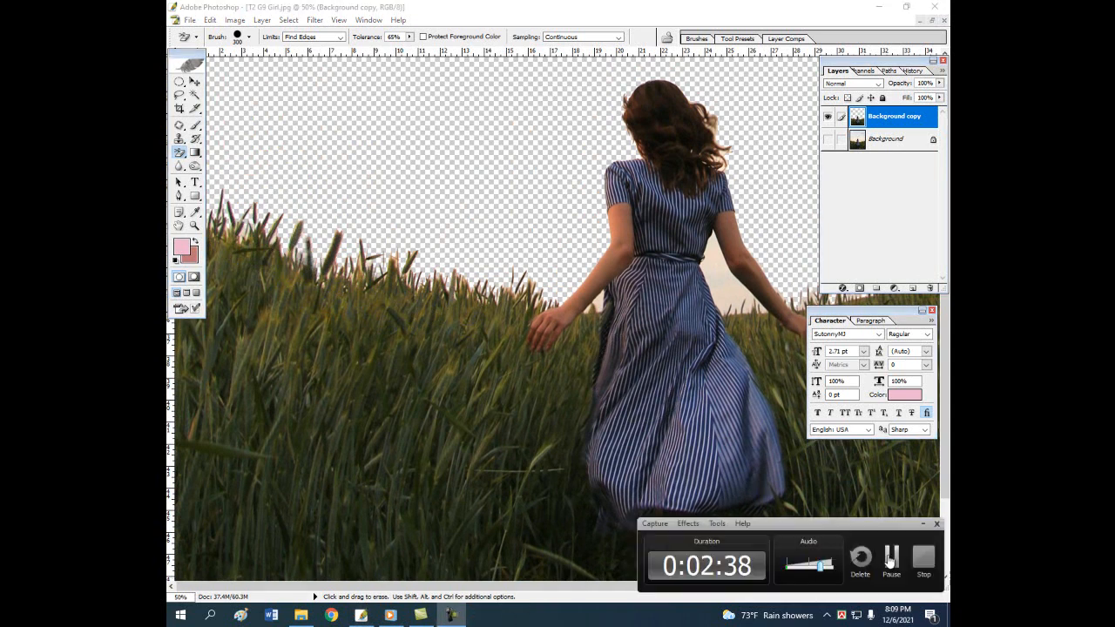
left_click(890, 560)
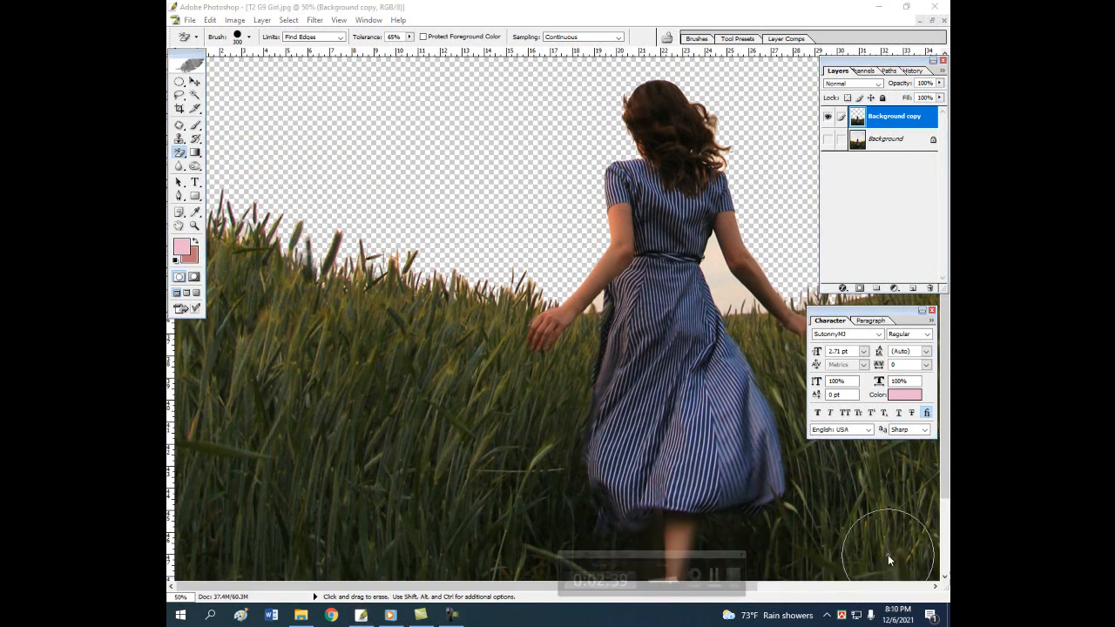
- Erase the leftover sky in the gaps between the girl's arms and dress and beside the nearby grass tips
left_click(599, 307, "alt")
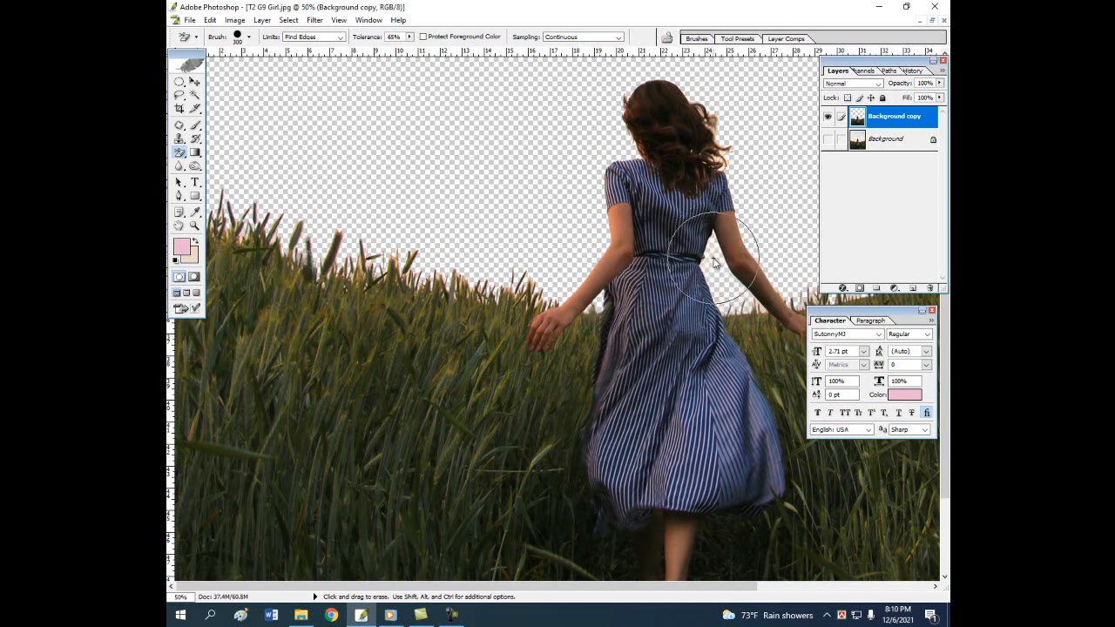
left_click(533, 284)
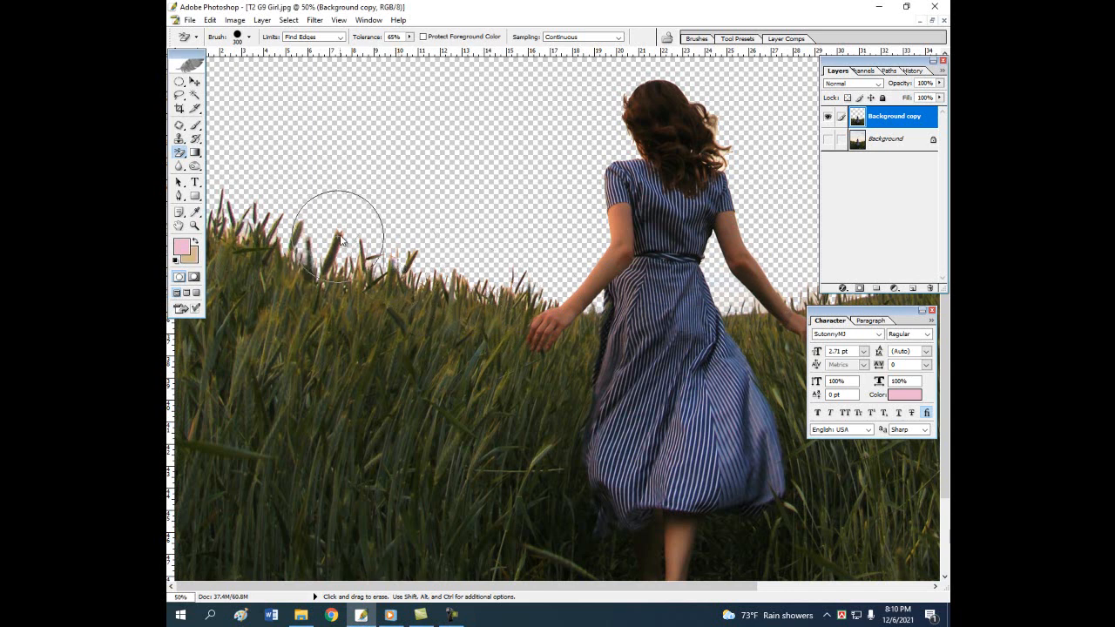
- Erase the sky fringe along the grass tips to the right of the girl, undoing any stroke that cuts into the grass
key("space")
mouse_move(673, 340)
left_mouse_down()
mouse_move(505, 331)
mouse_move(446, 349)
left_mouse_up()
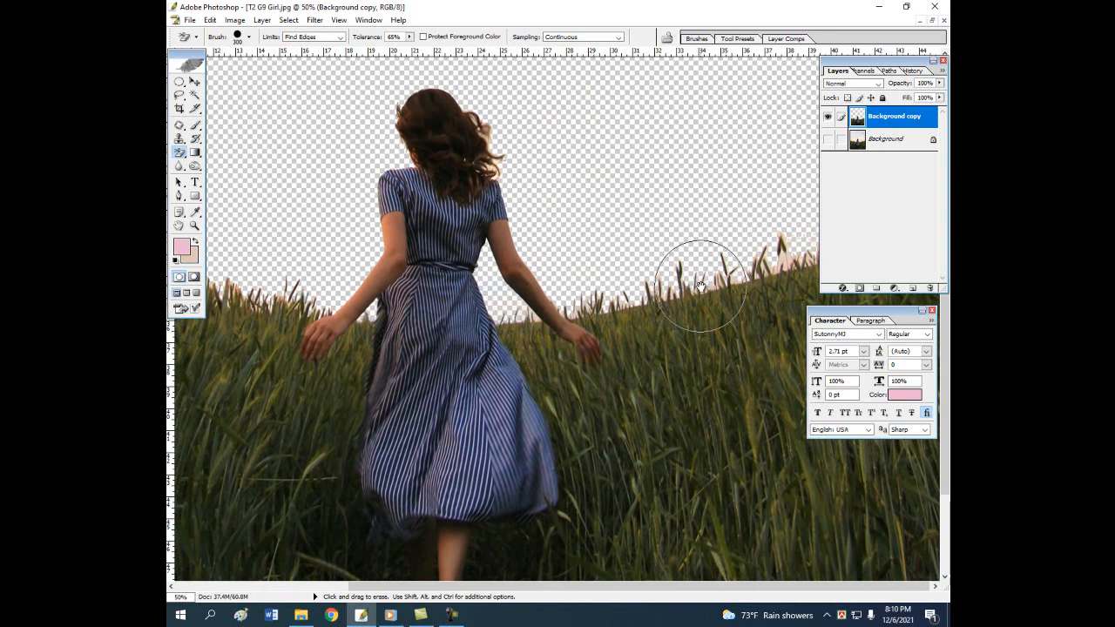
mouse_move(707, 274)
left_mouse_down()
mouse_move(752, 253)
mouse_move(784, 262)
left_mouse_up()
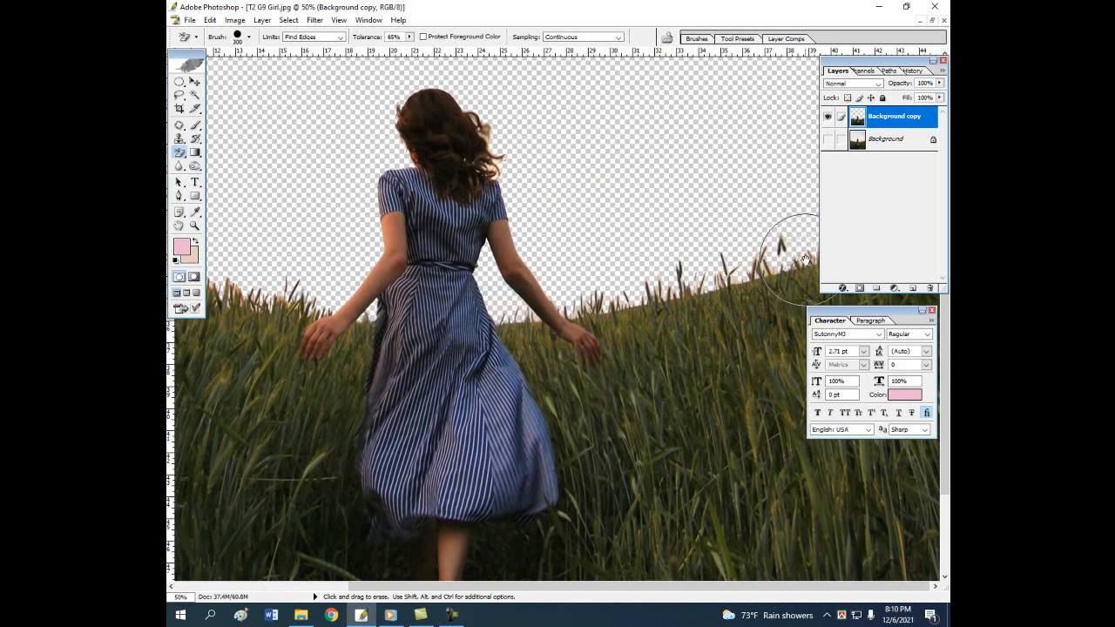
left_click(669, 297)
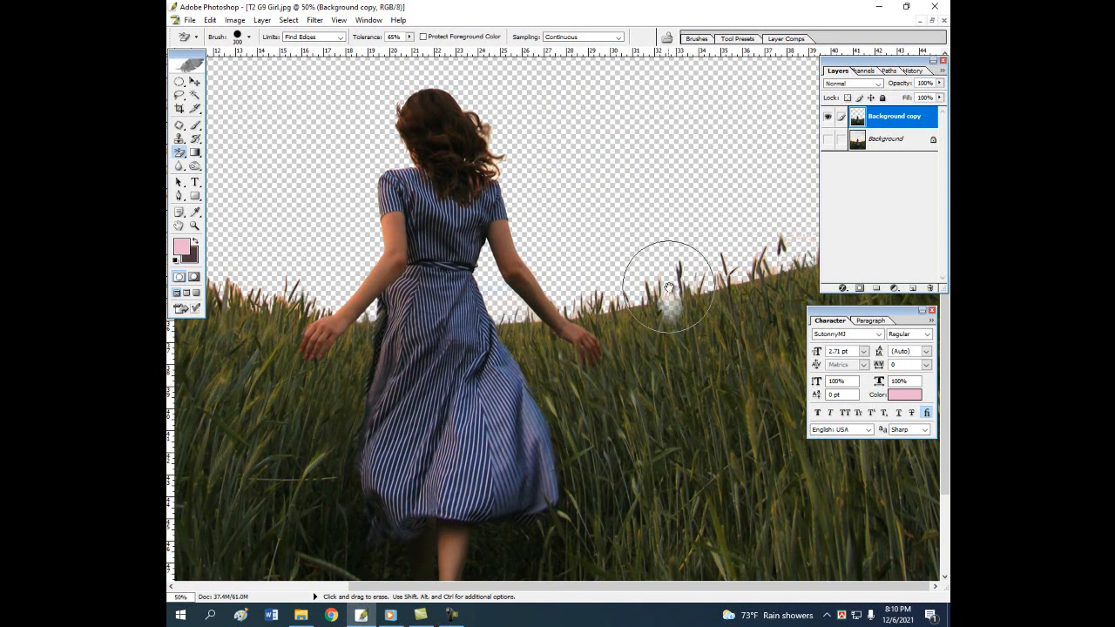
key("ctrl+z")
left_click(668, 298)
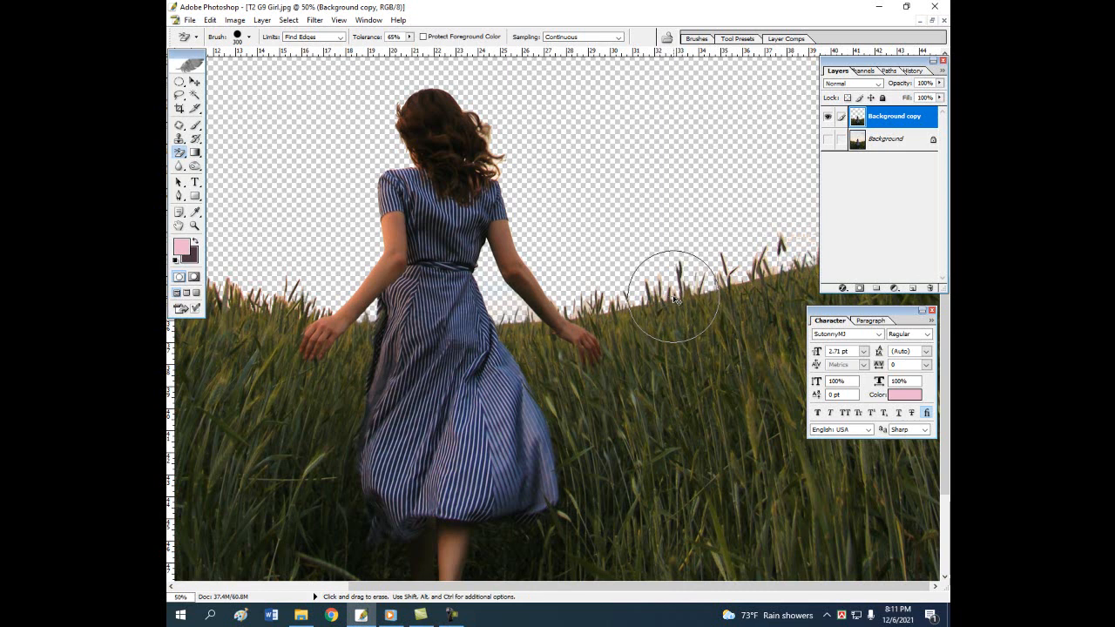
left_click(736, 281)
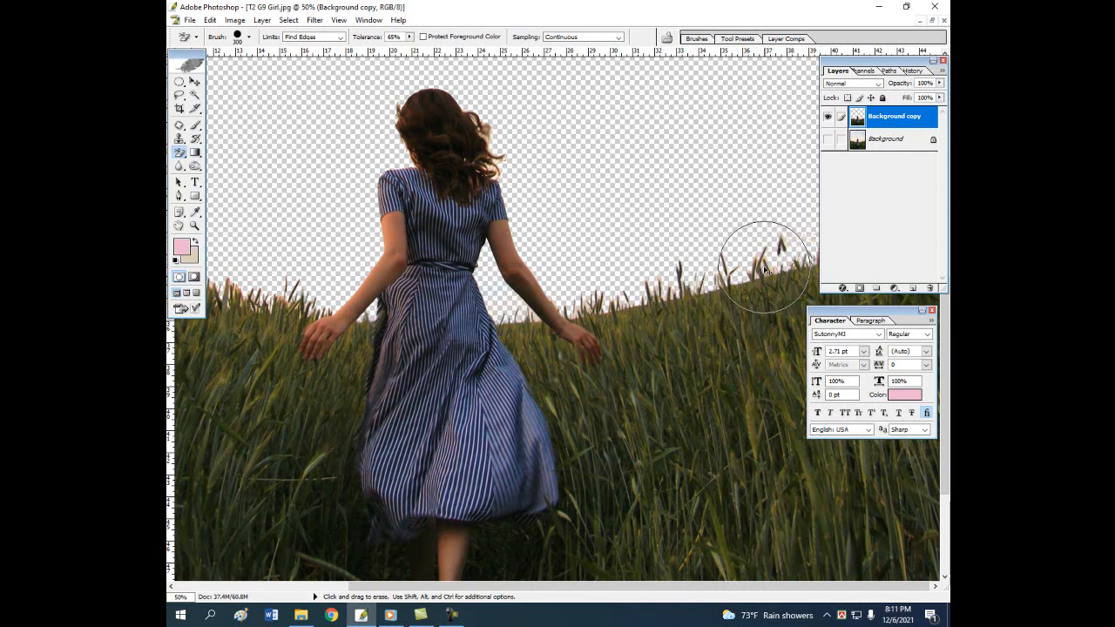
- Erase the leftover sky between the loose strands on the right side of the girl's hair
left_click(493, 171)
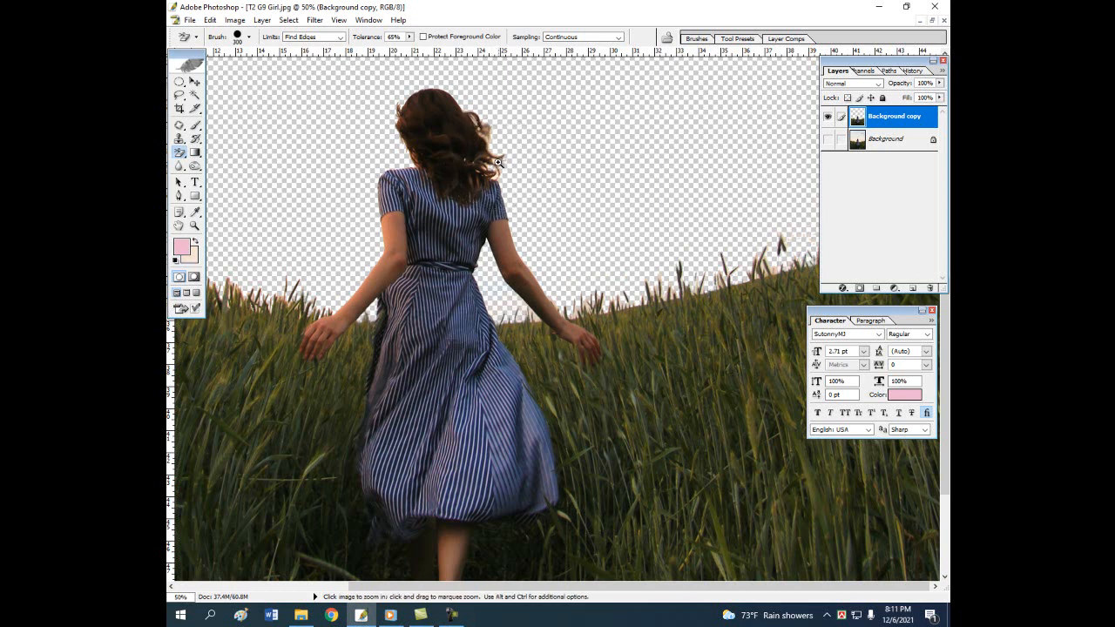
left_click(499, 165, "ctrl")
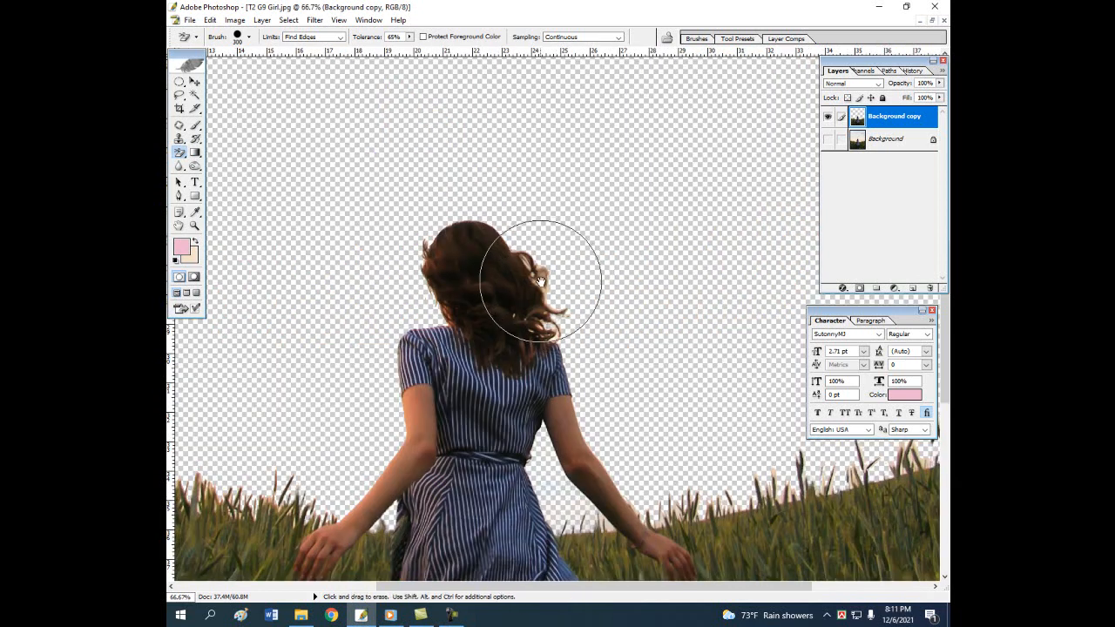
left_click(555, 337)
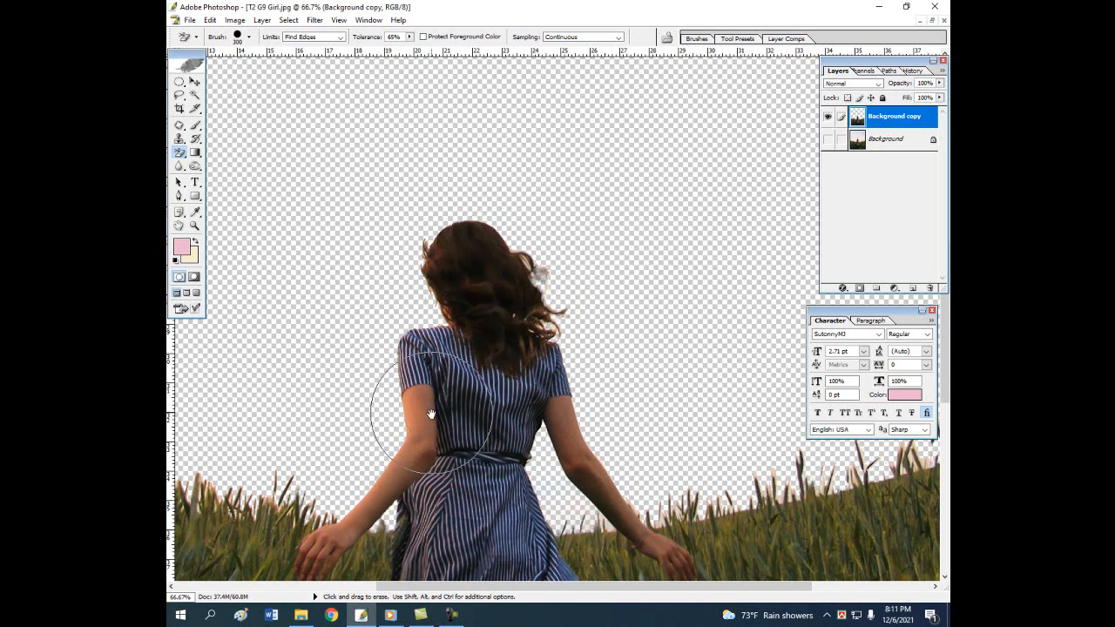
key("ctrl")
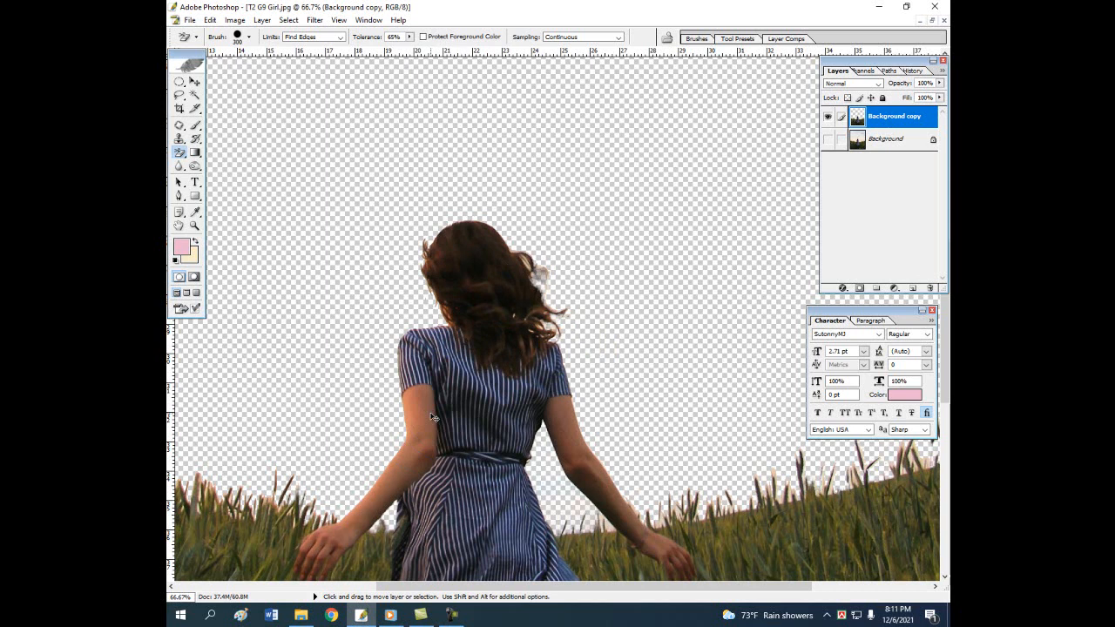
key("ctrl")
key("alt+space")
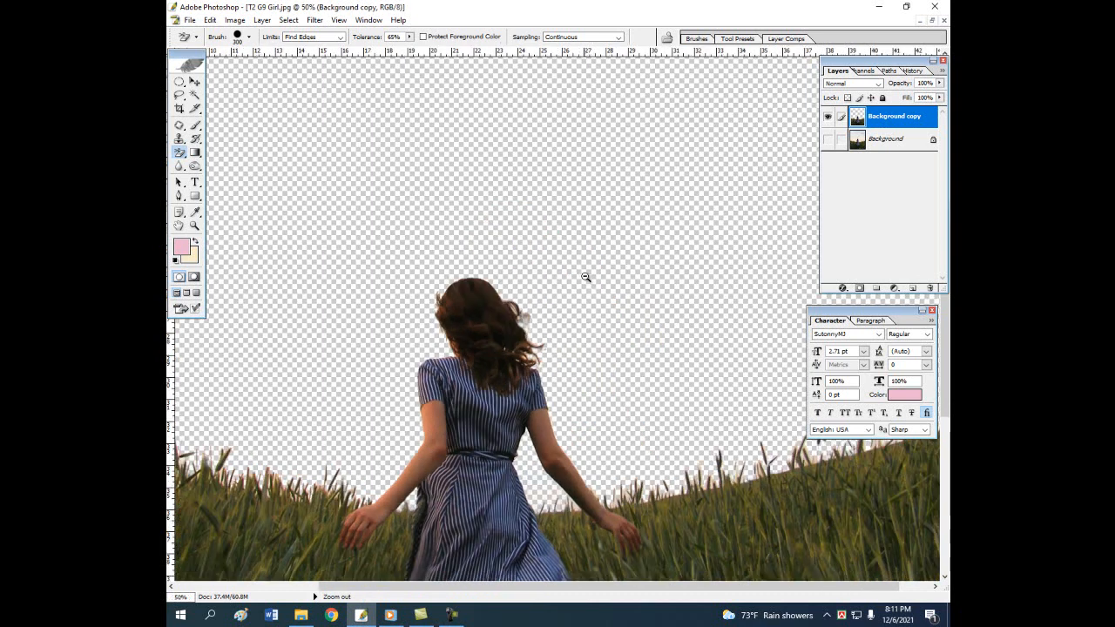
- Float the girl document beside the T2 G9 Sky.jpg window and make the sky document active
left_click(586, 277, "alt")
left_click(586, 277, "alt")
left_click(585, 277, "alt")
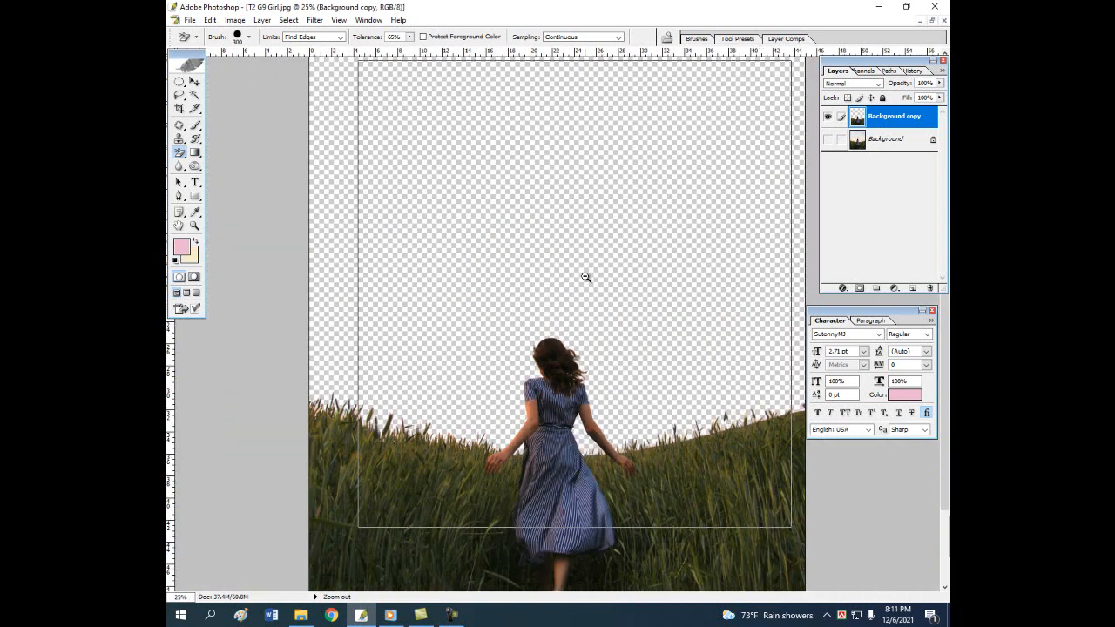
left_click(585, 277, "alt")
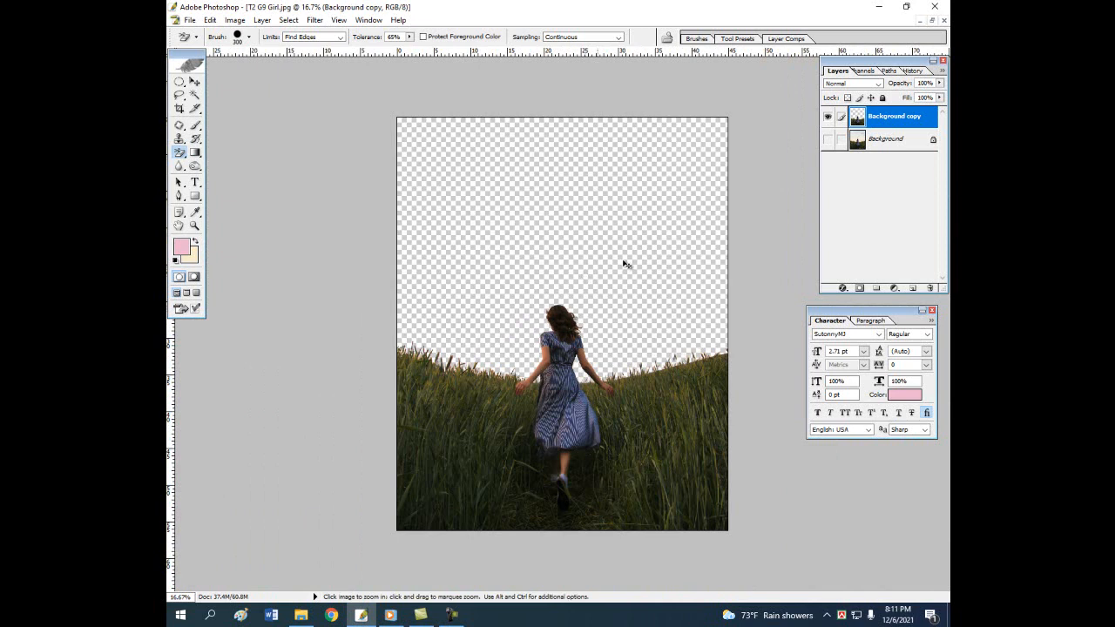
left_click(932, 20)
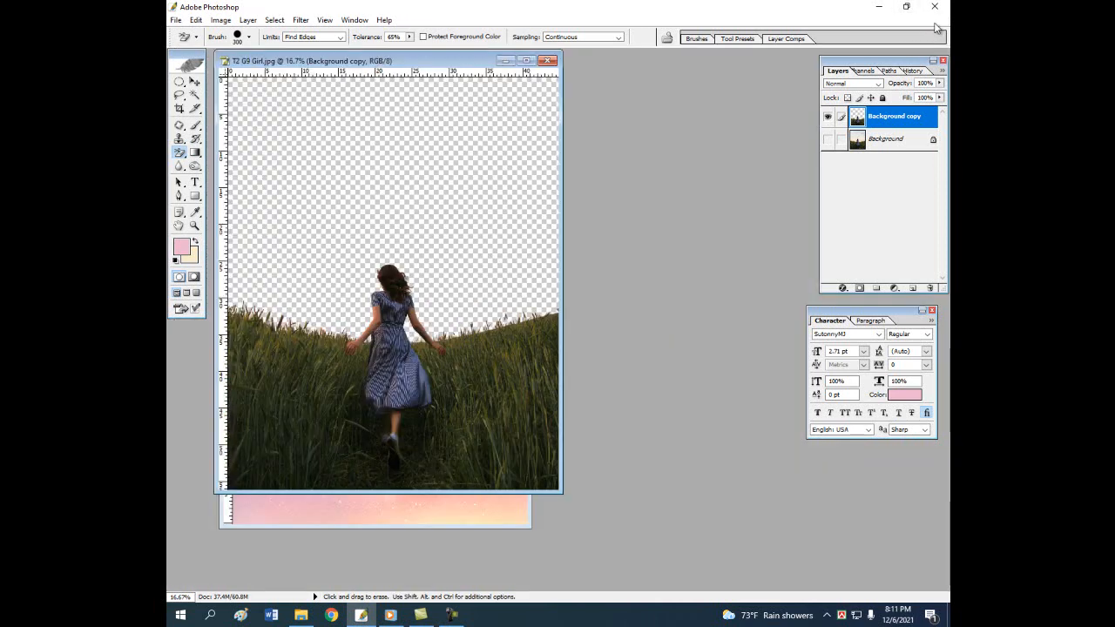
left_click_drag(445, 67, 627, 78)
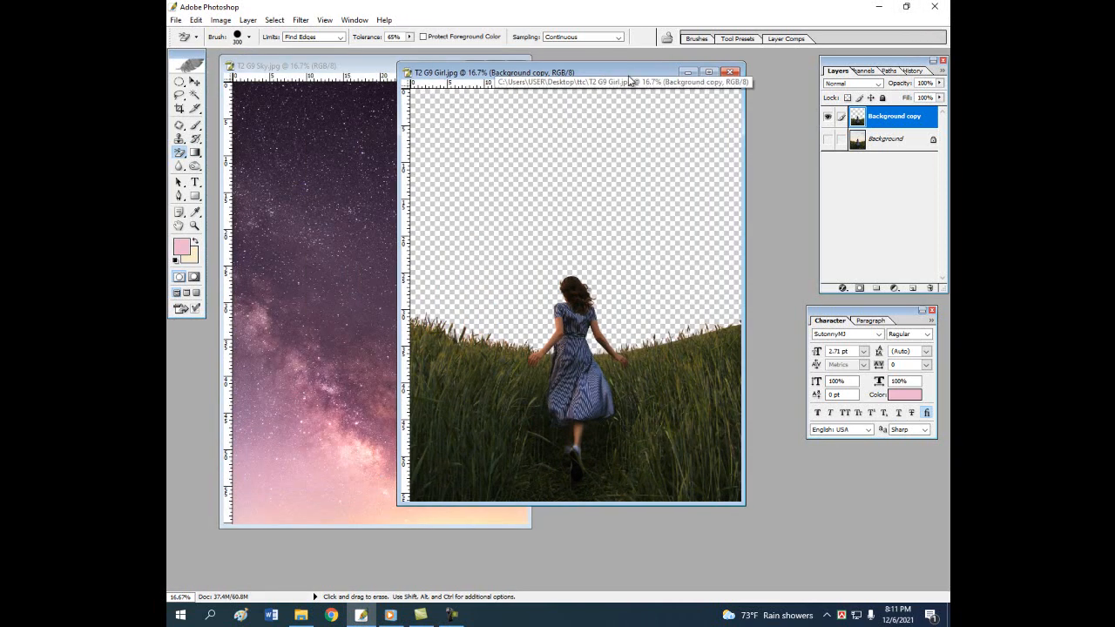
left_click(360, 67)
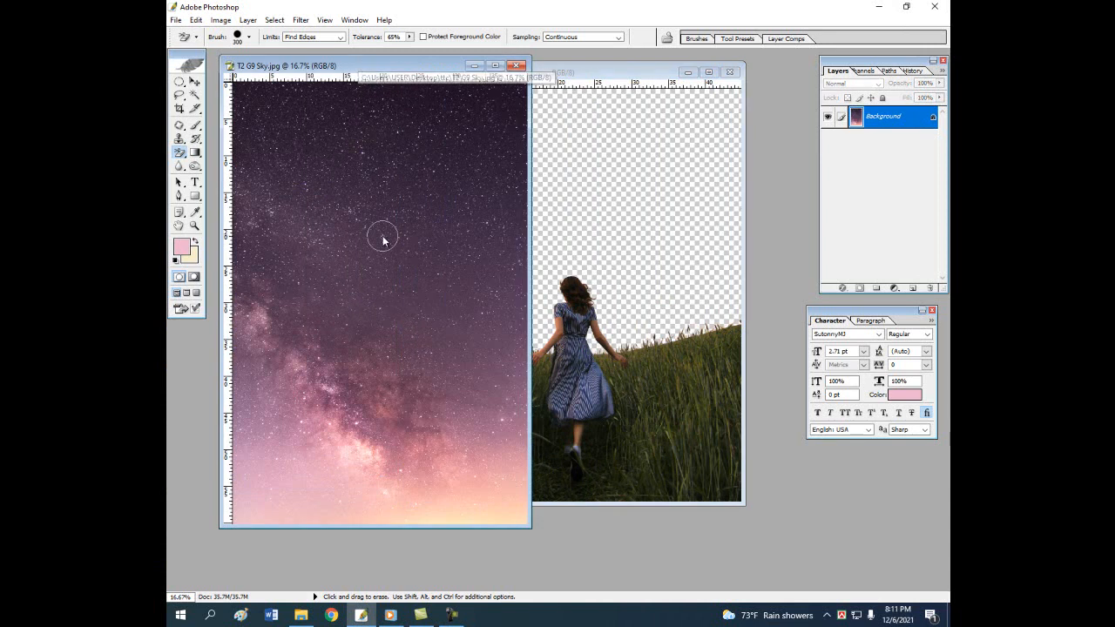
- Select the entire starry sky image with the Rectangular Marquee tool
left_click(494, 66)
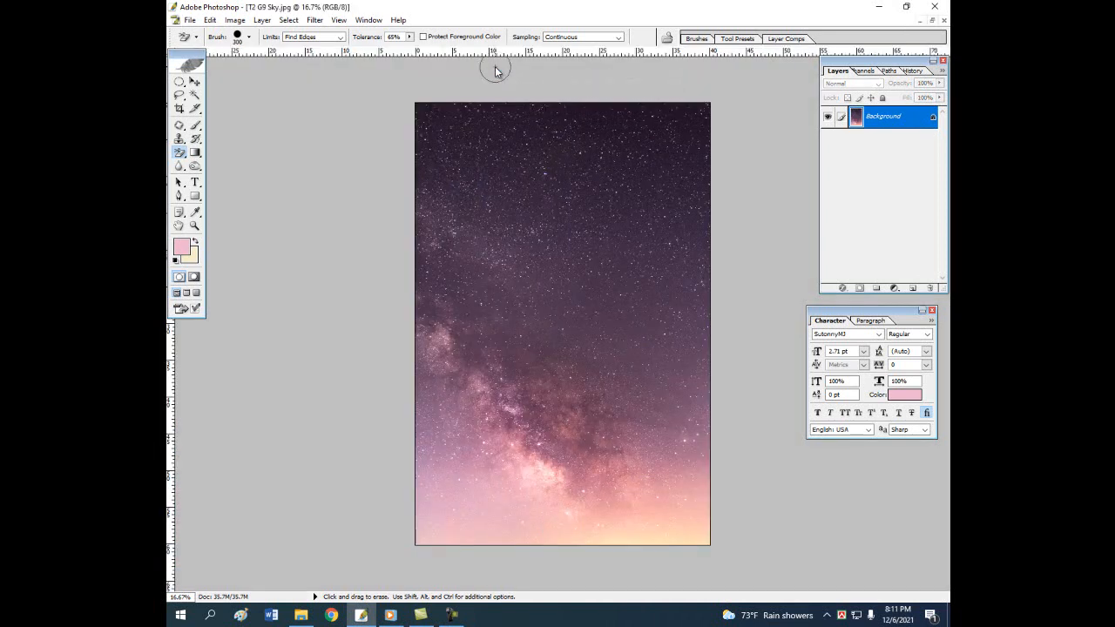
left_click(179, 85)
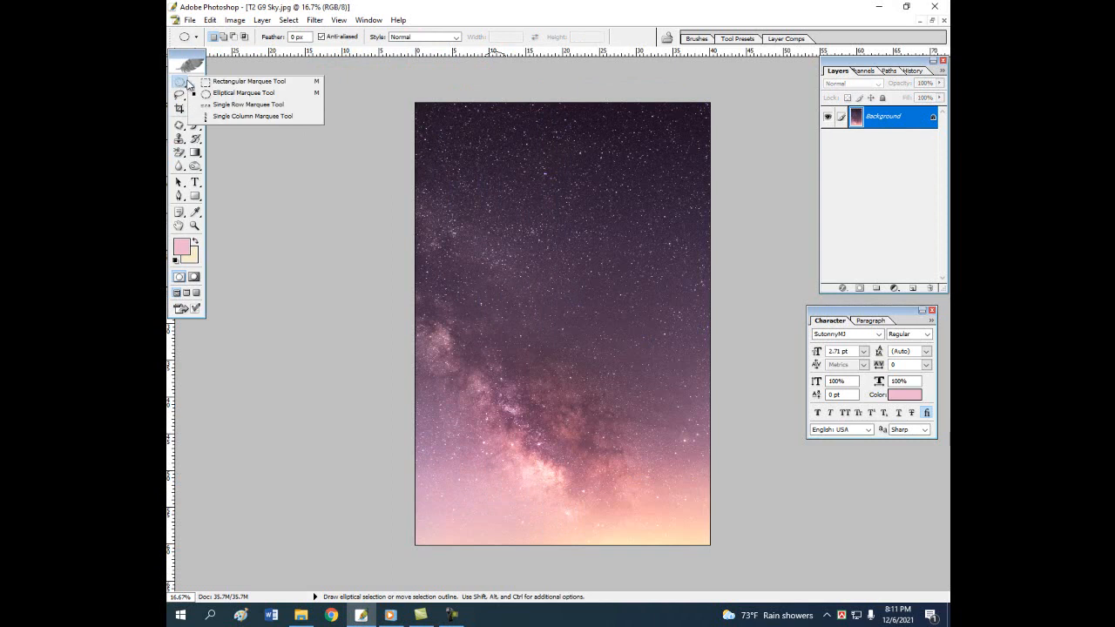
left_click(254, 82)
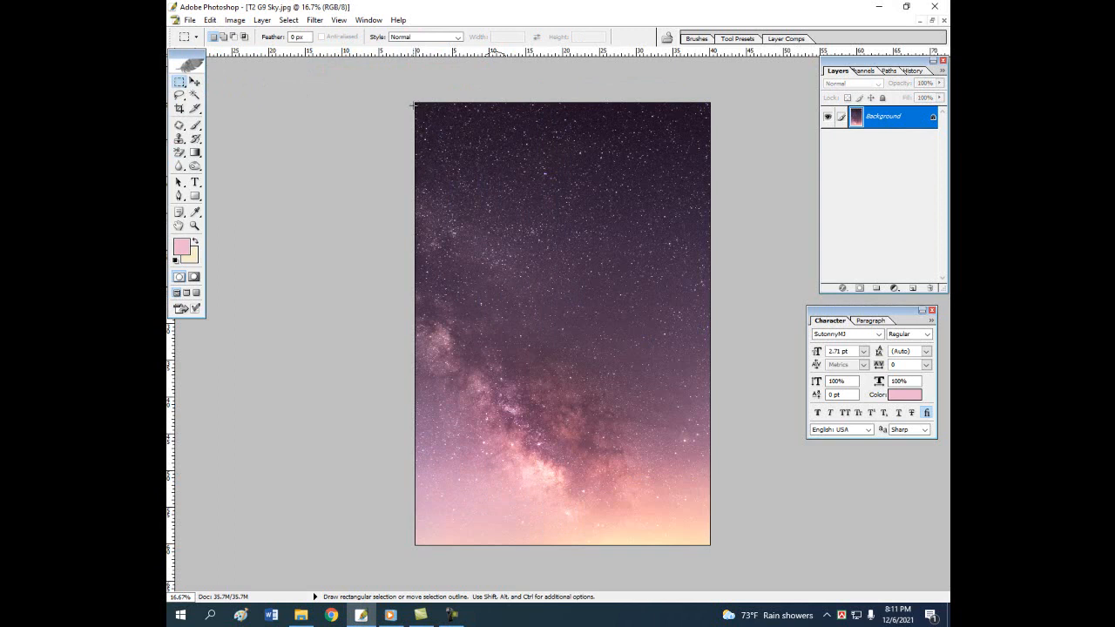
left_click_drag(470, 175, 710, 544)
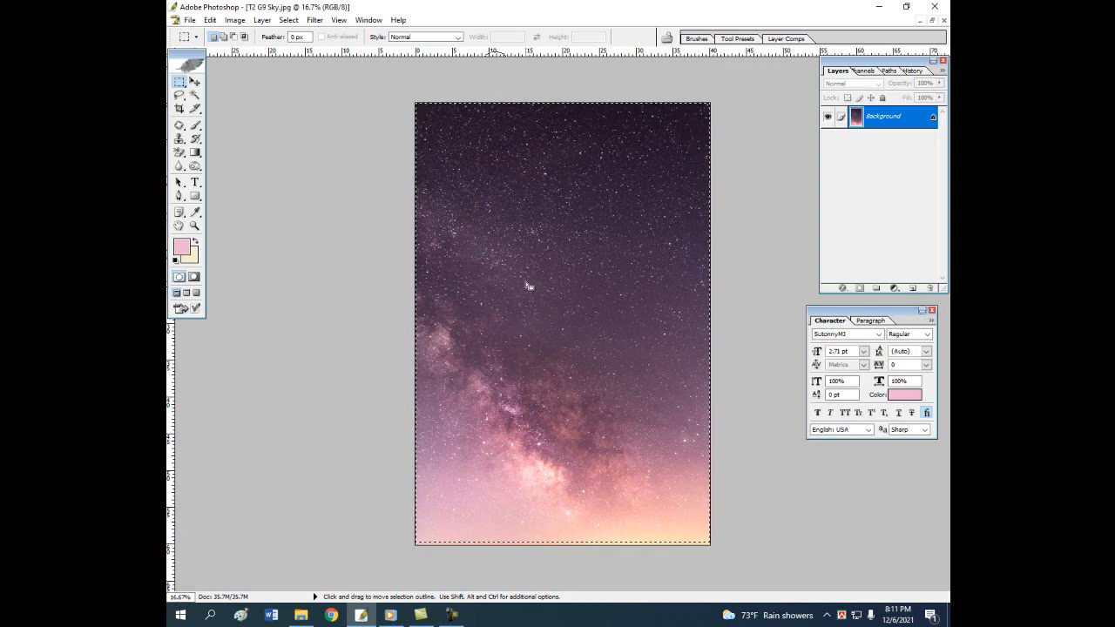
- Copy the selected sky into the girl document with the Move tool and align it with the canvas's left edge
left_click(197, 81)
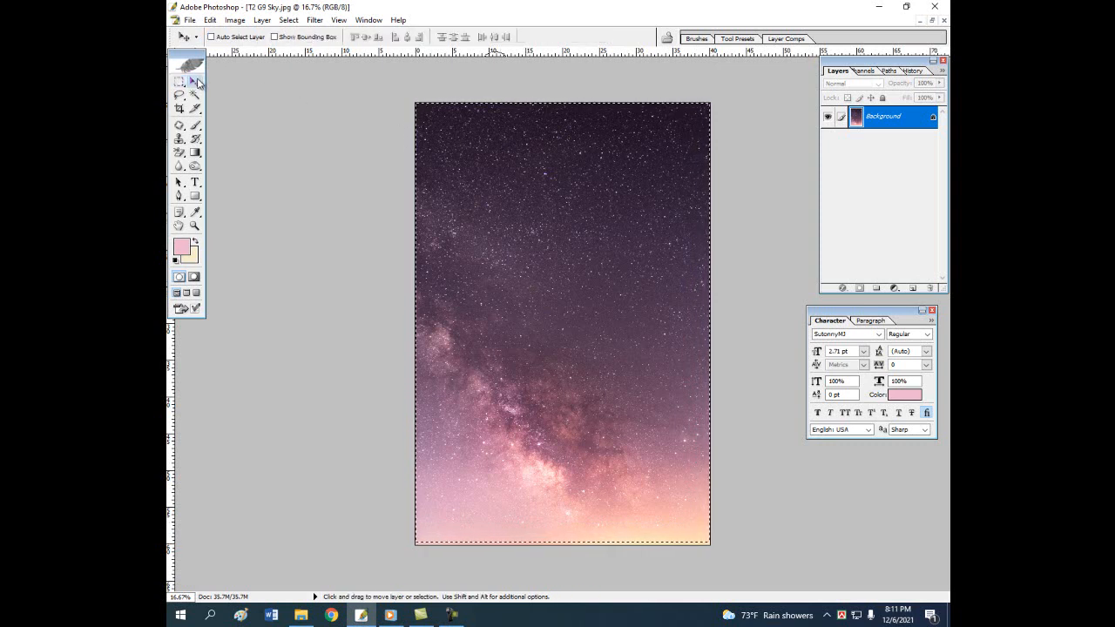
left_click(932, 19)
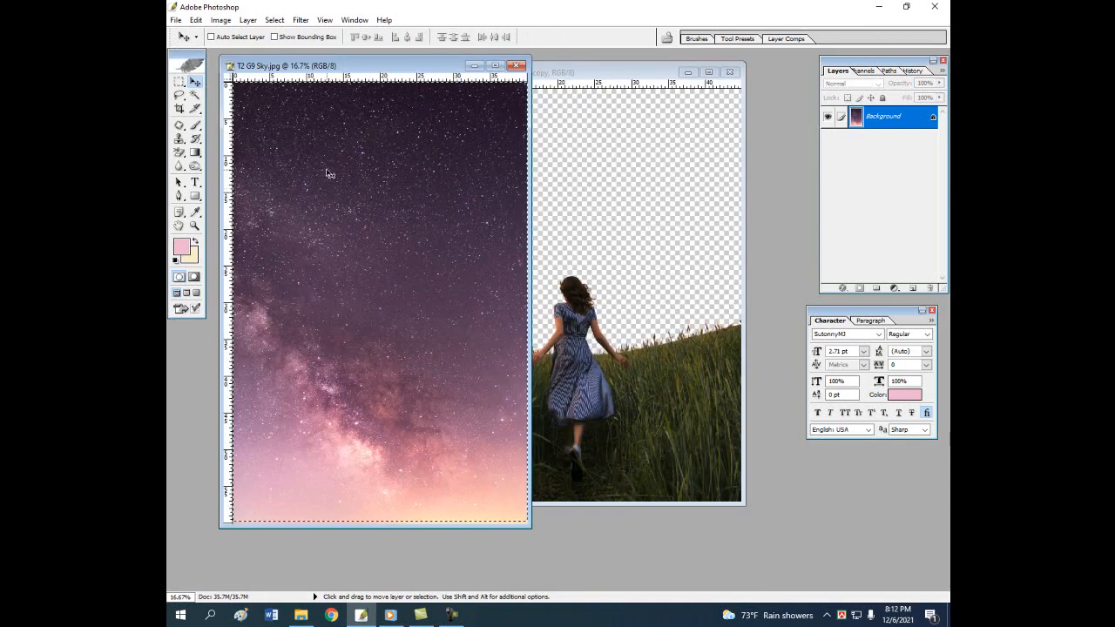
left_click_drag(392, 189, 649, 181)
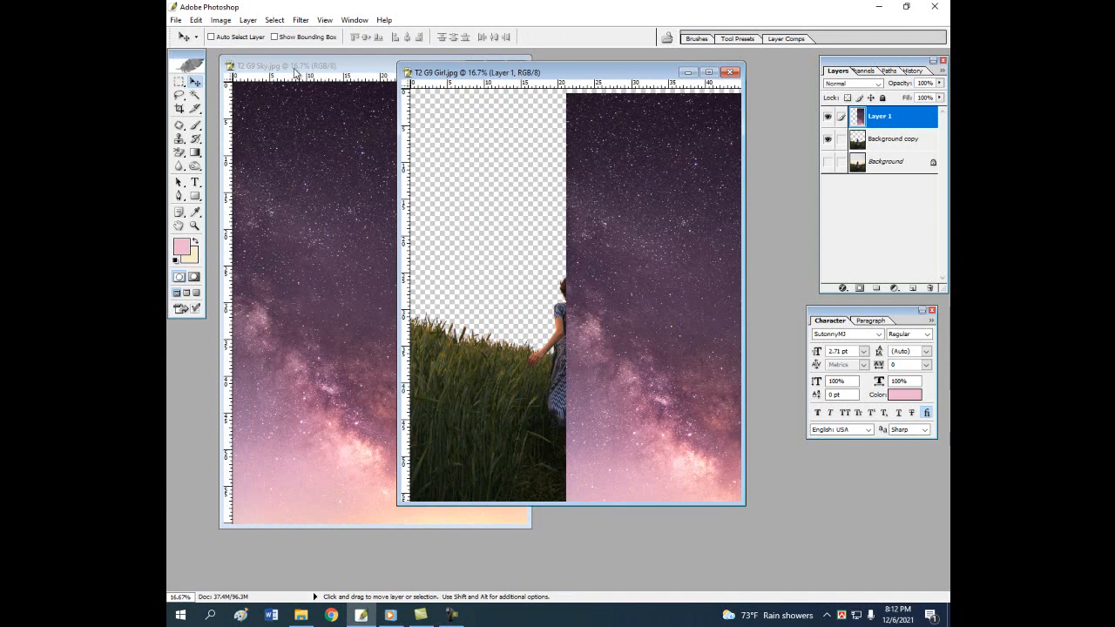
left_click(329, 68)
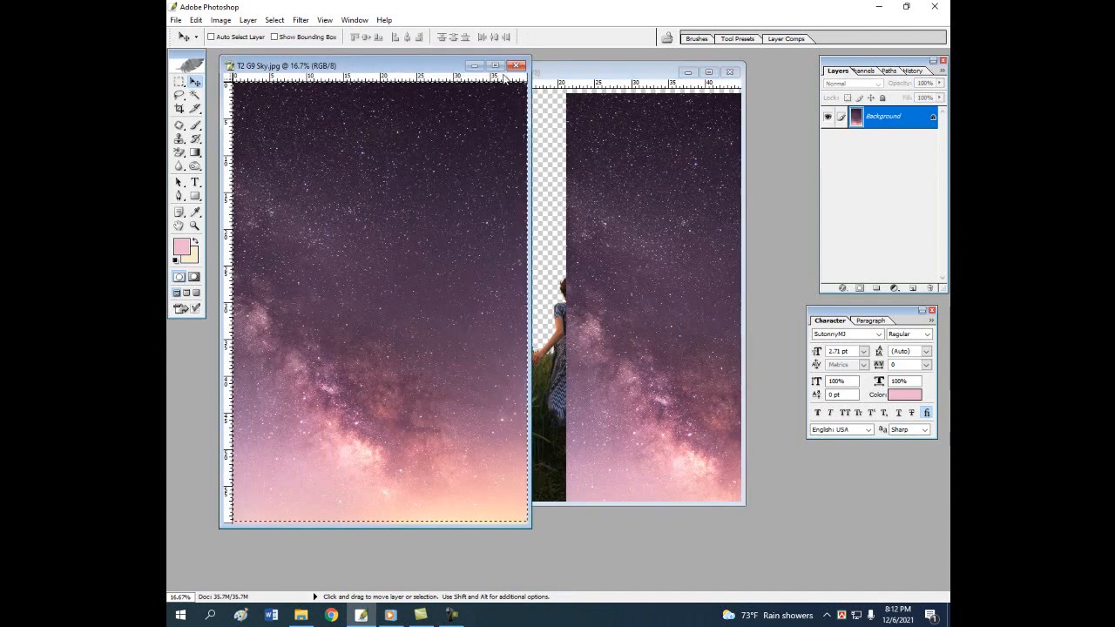
left_click(610, 72)
left_click_drag(648, 227, 475, 225)
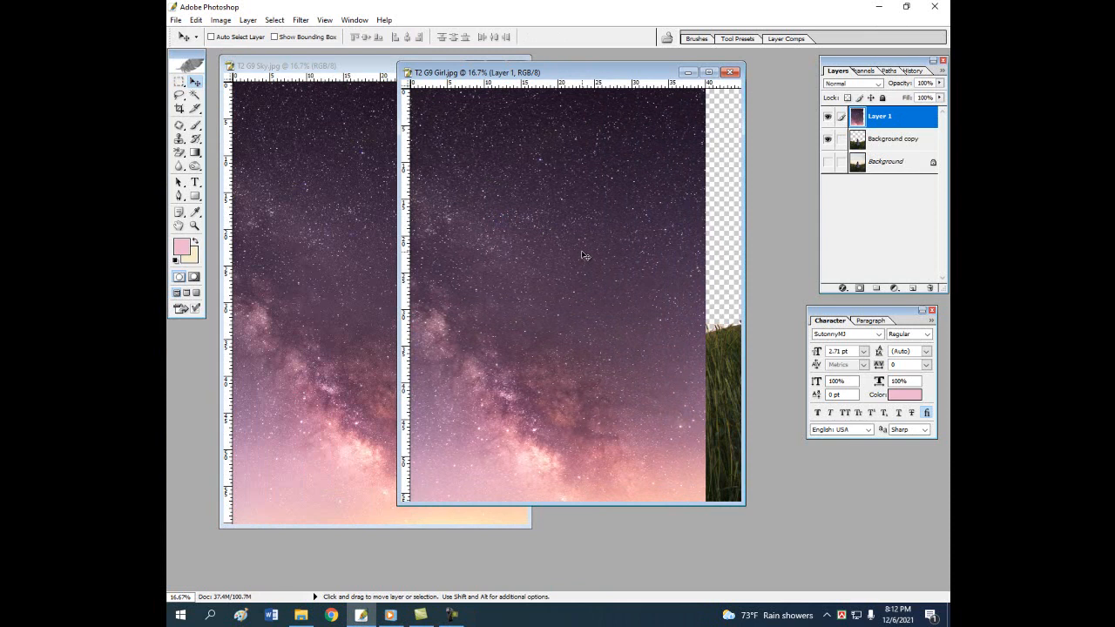
- Stretch the sky layer to 112.1% width so it spans the canvas, and place it beneath the Background copy layer
key("ctrl+t")
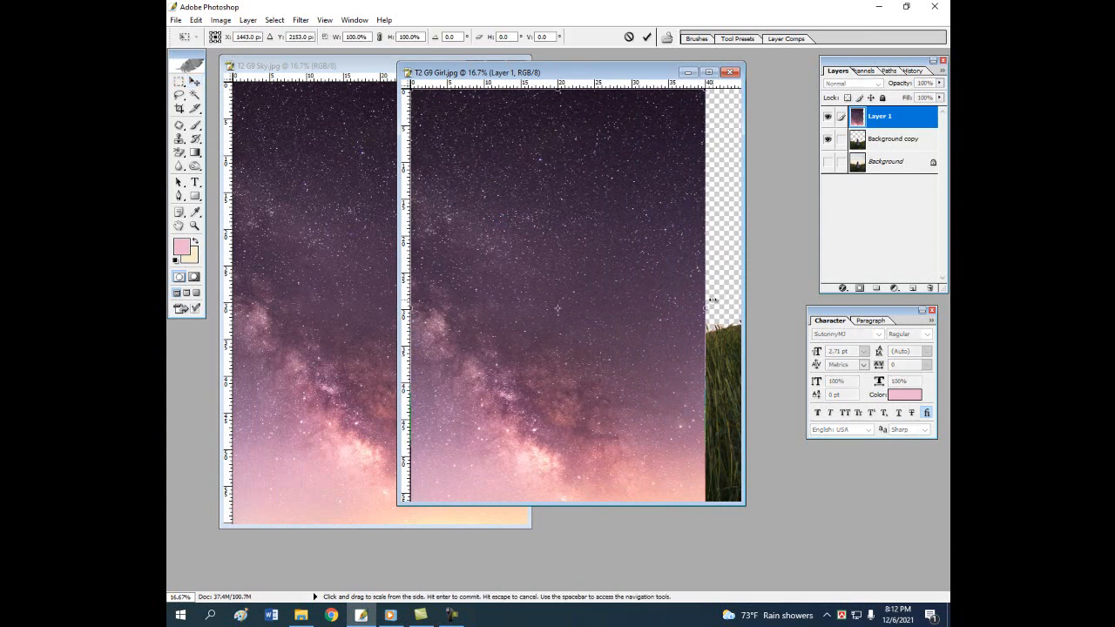
left_click_drag(704, 310, 742, 311)
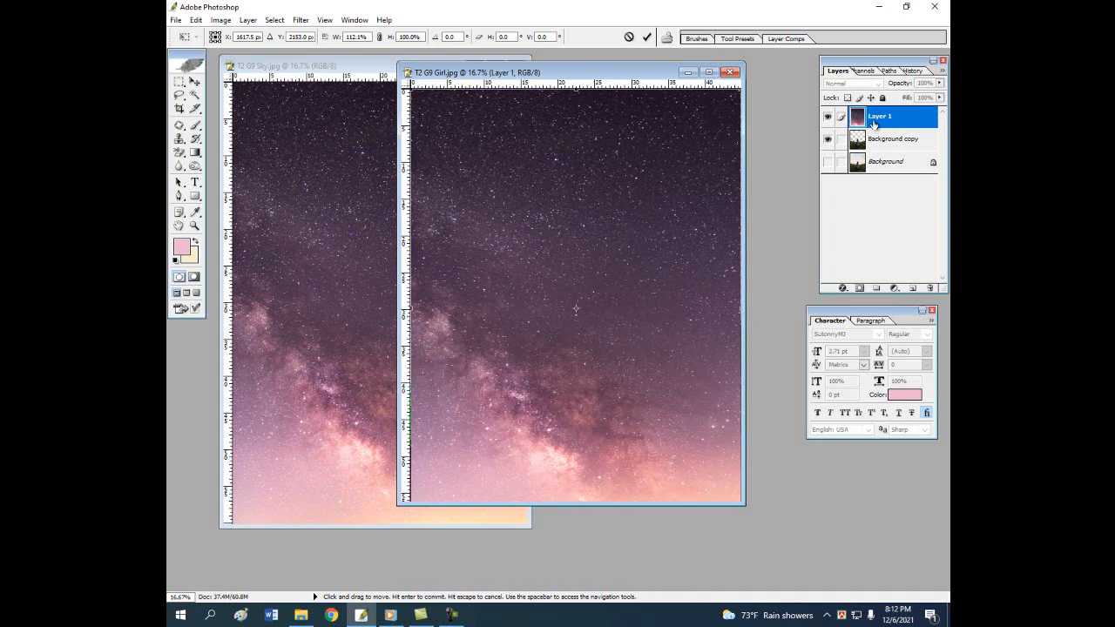
key("Return")
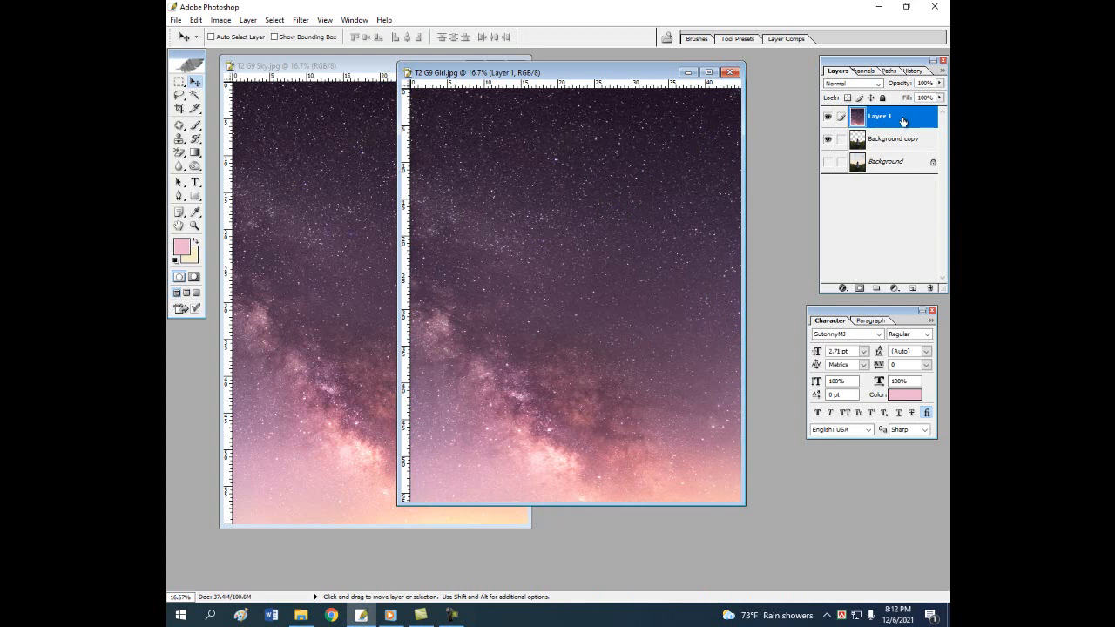
left_click_drag(895, 119, 887, 150)
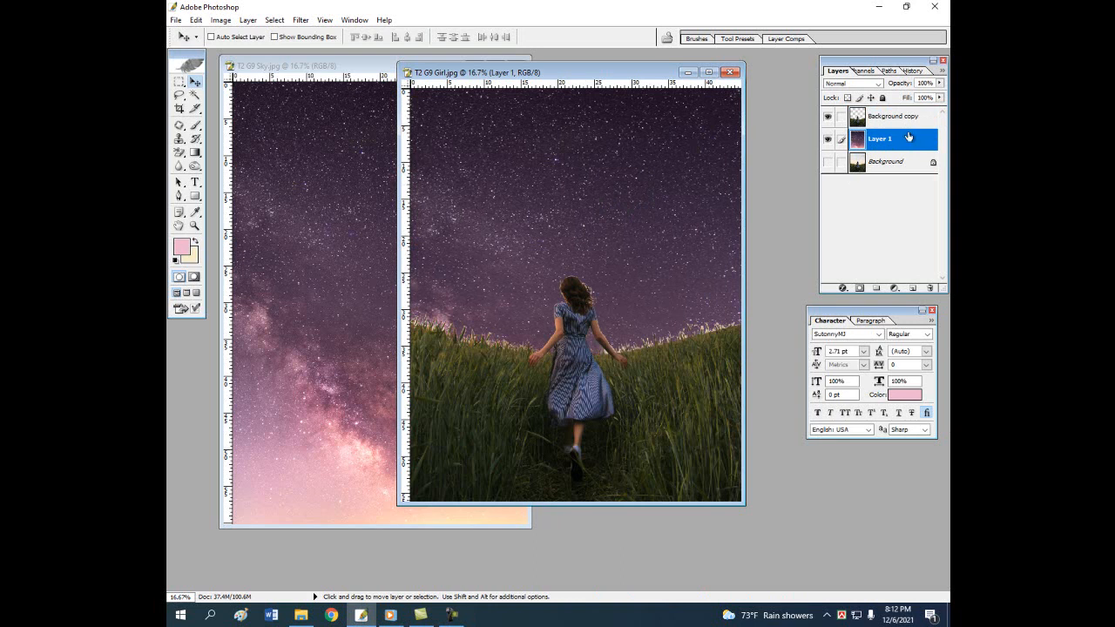
- Rotate the sky layer 179.5° and position it over the whole canvas, then restack it beneath the Background copy layer
left_click_drag(907, 141, 907, 117)
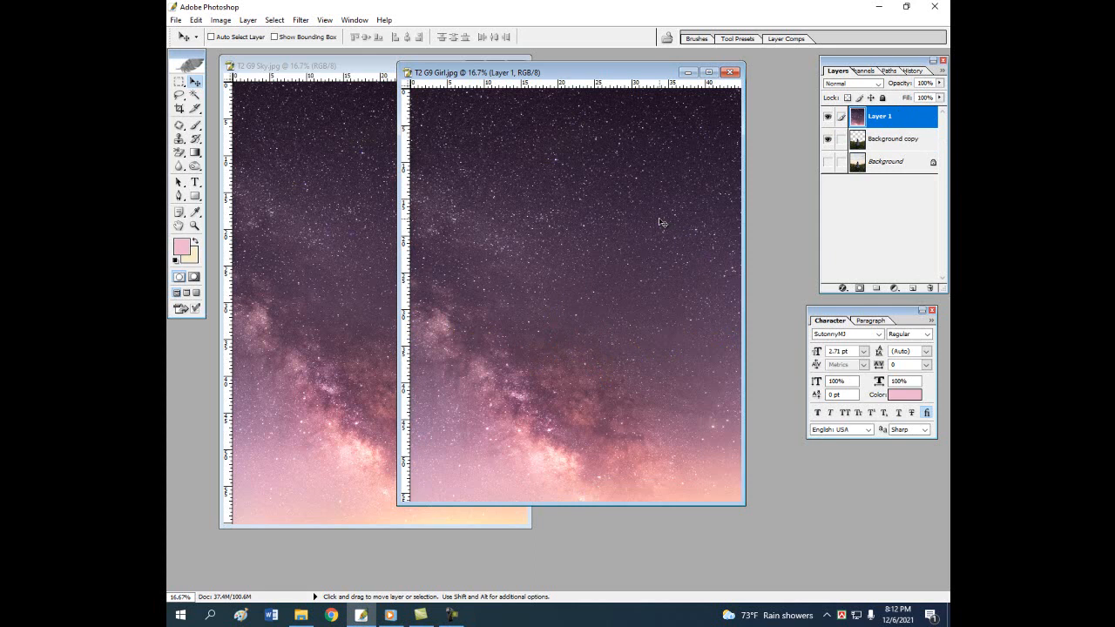
key("ctrl+t")
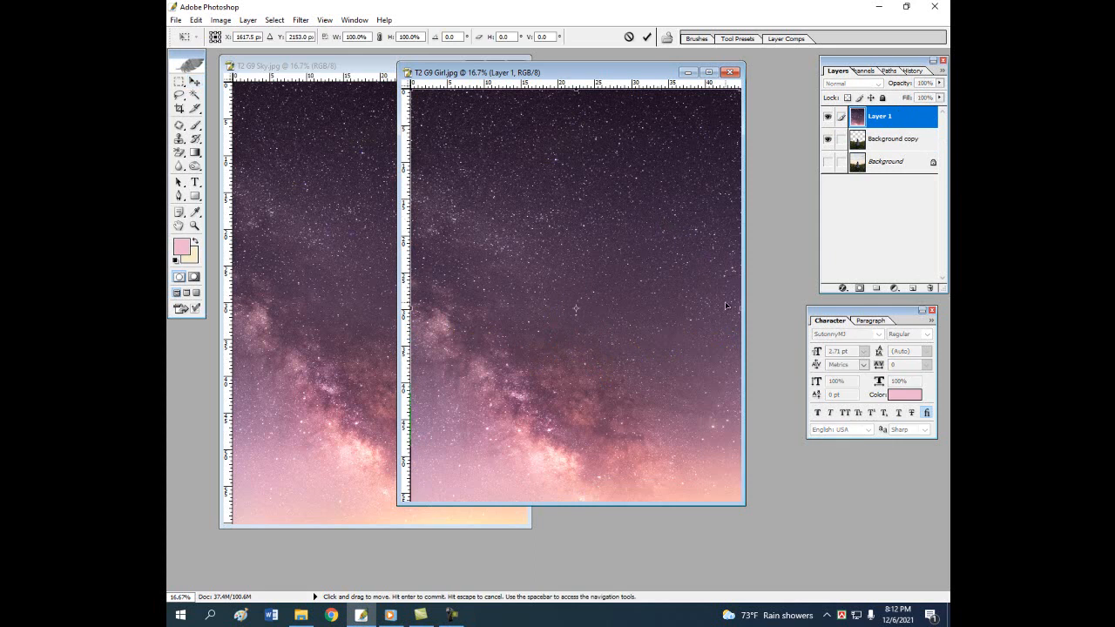
left_click_drag(745, 306, 674, 303)
left_click_drag(651, 164, 657, 214)
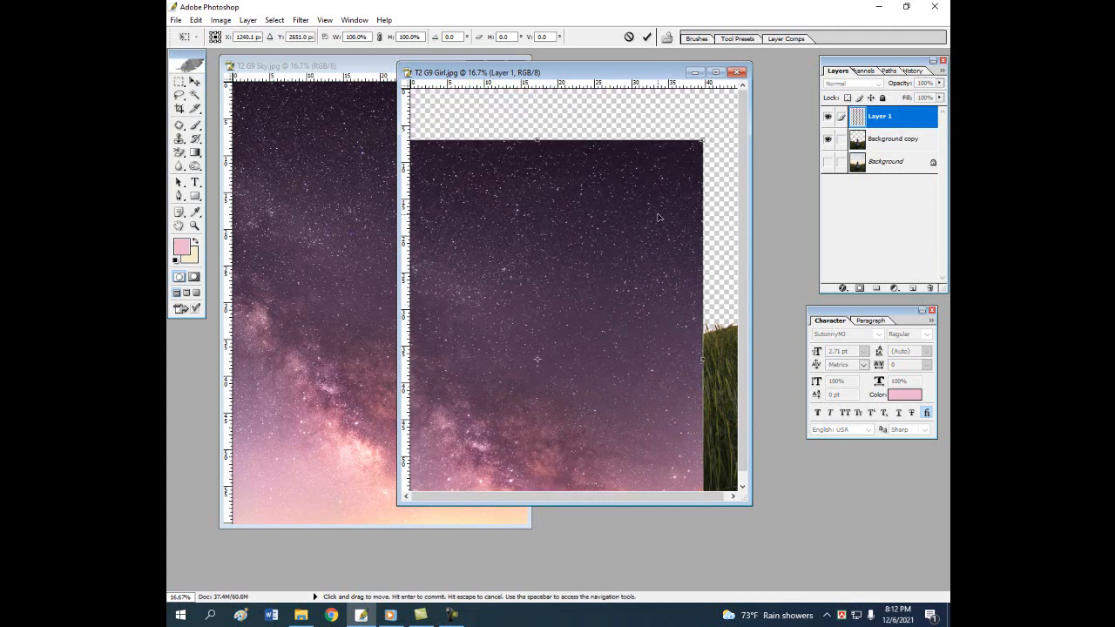
left_click_drag(710, 157, 515, 387)
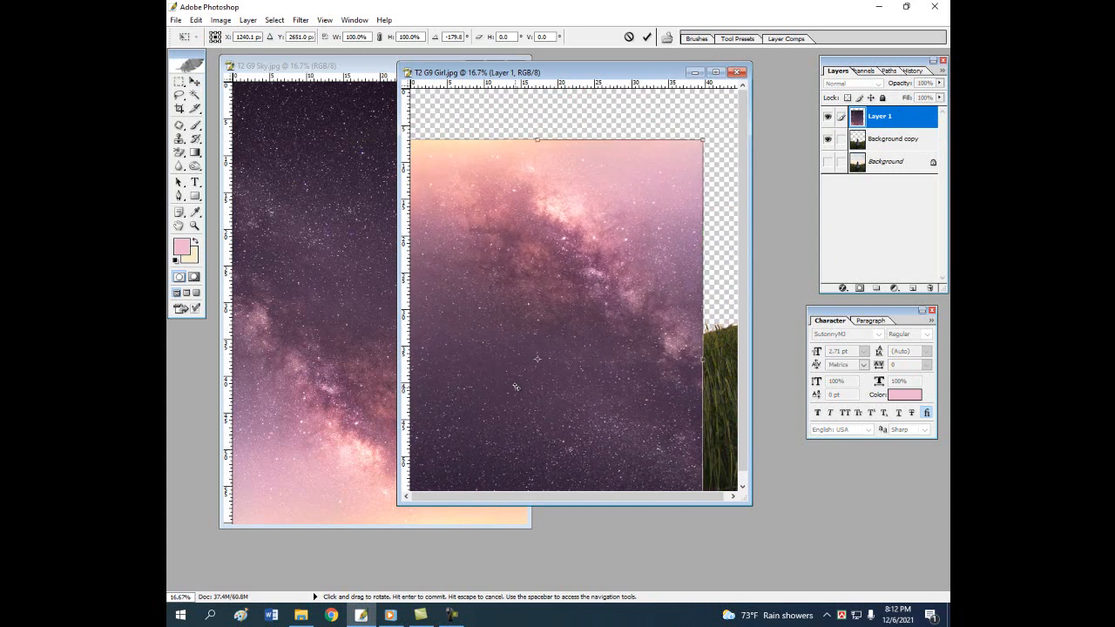
left_click_drag(647, 232, 658, 188)
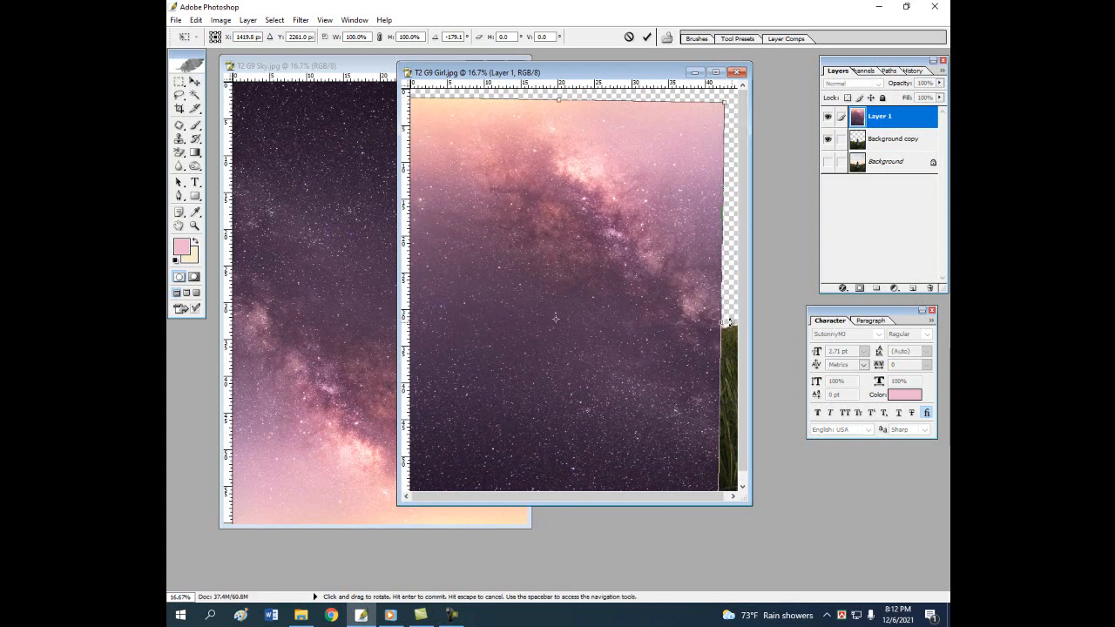
left_click_drag(730, 320, 719, 252)
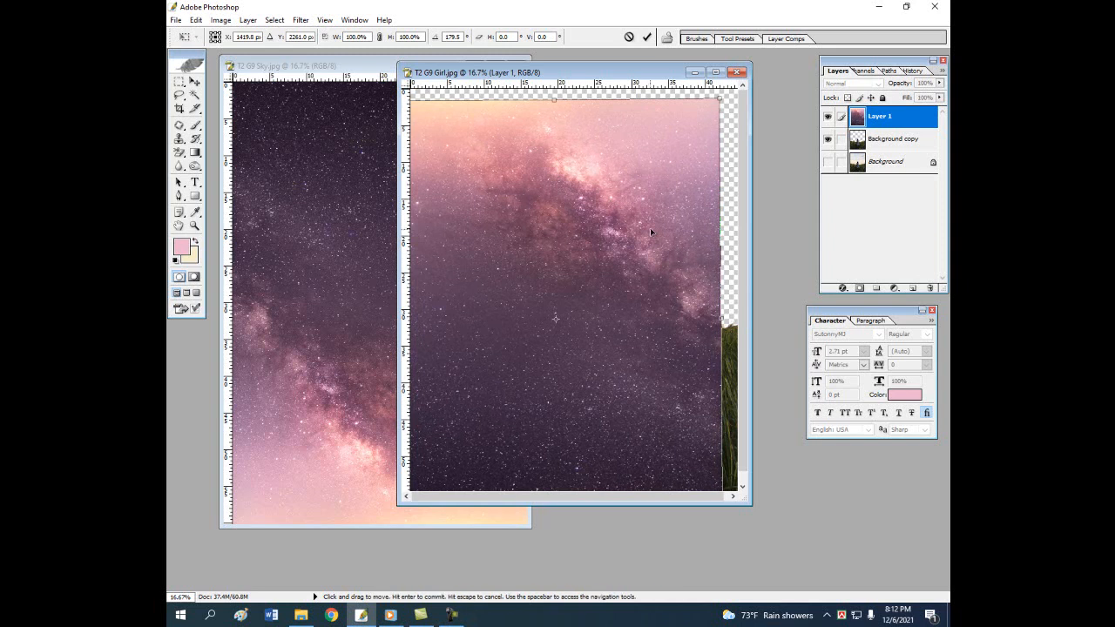
left_click_drag(649, 227, 665, 217)
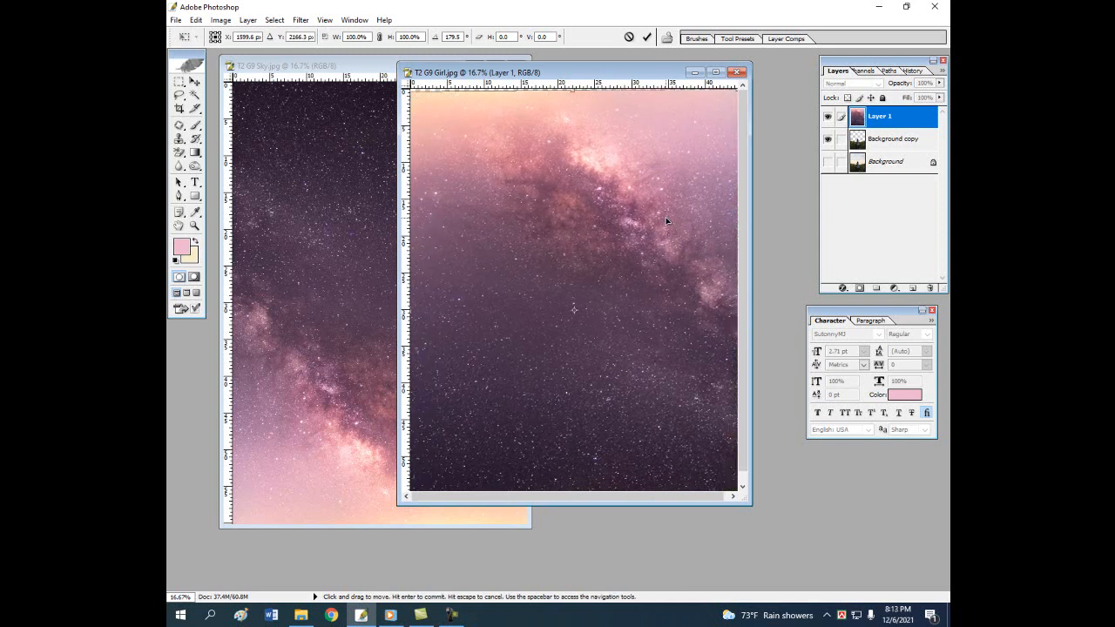
key("Return")
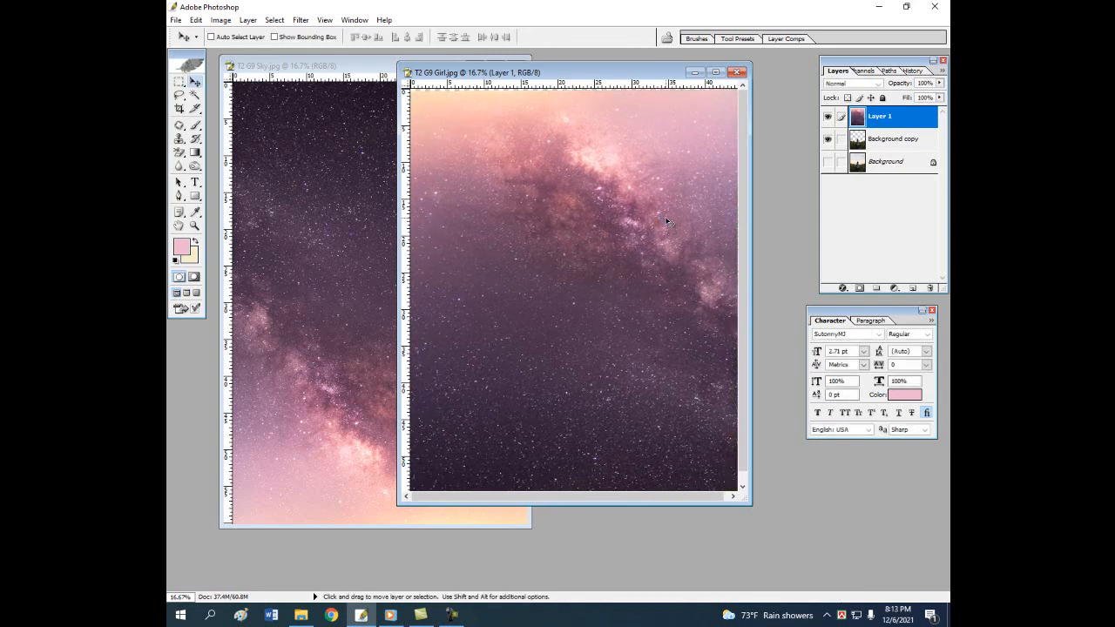
left_click_drag(903, 122, 902, 144)
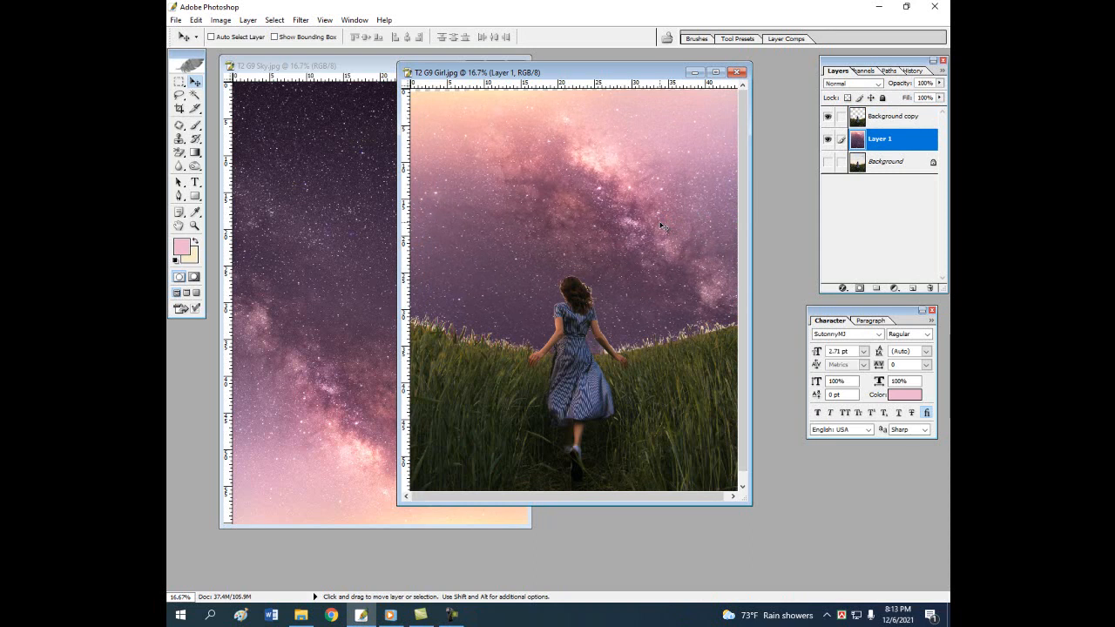
- Brighten the Background copy layer with Curves, using a point at input 110 and output 141
left_click(903, 119)
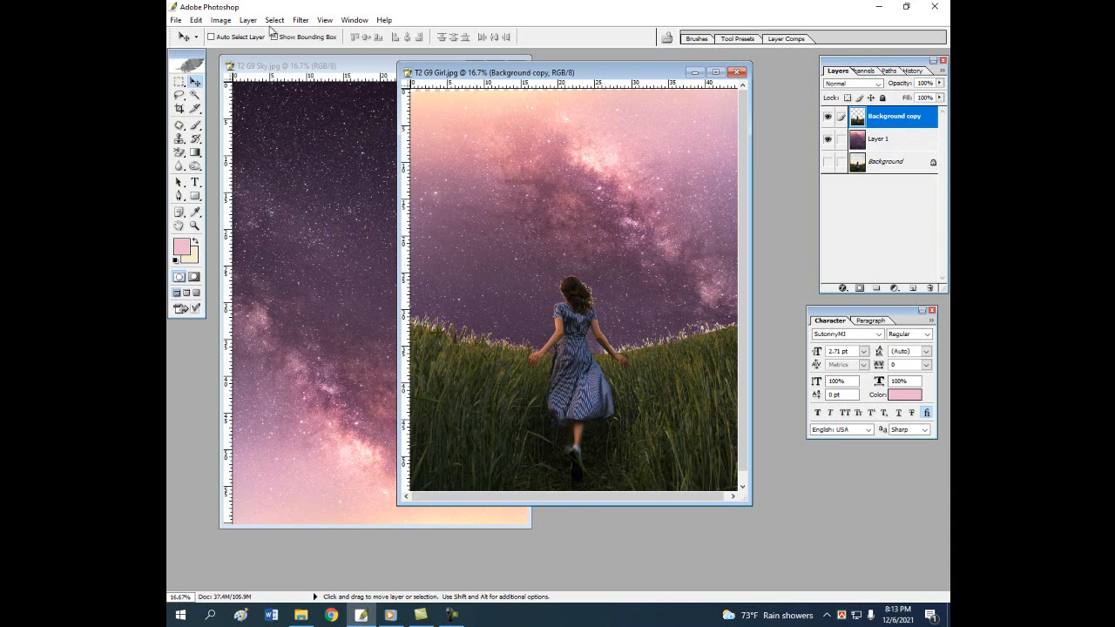
left_click(217, 22)
mouse_move(248, 54)
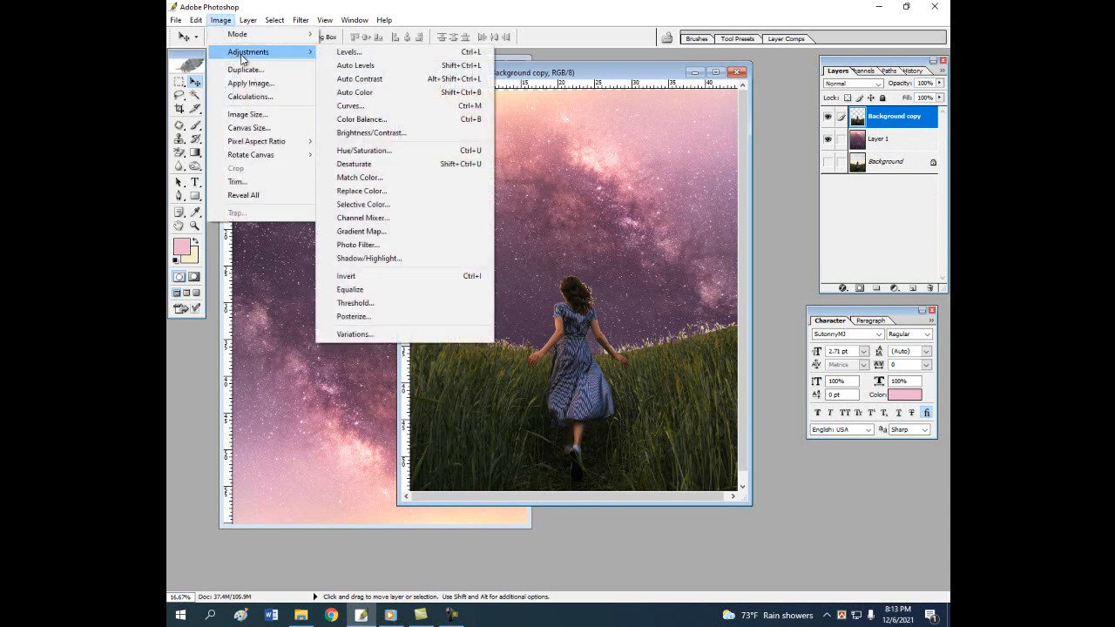
left_click(403, 107)
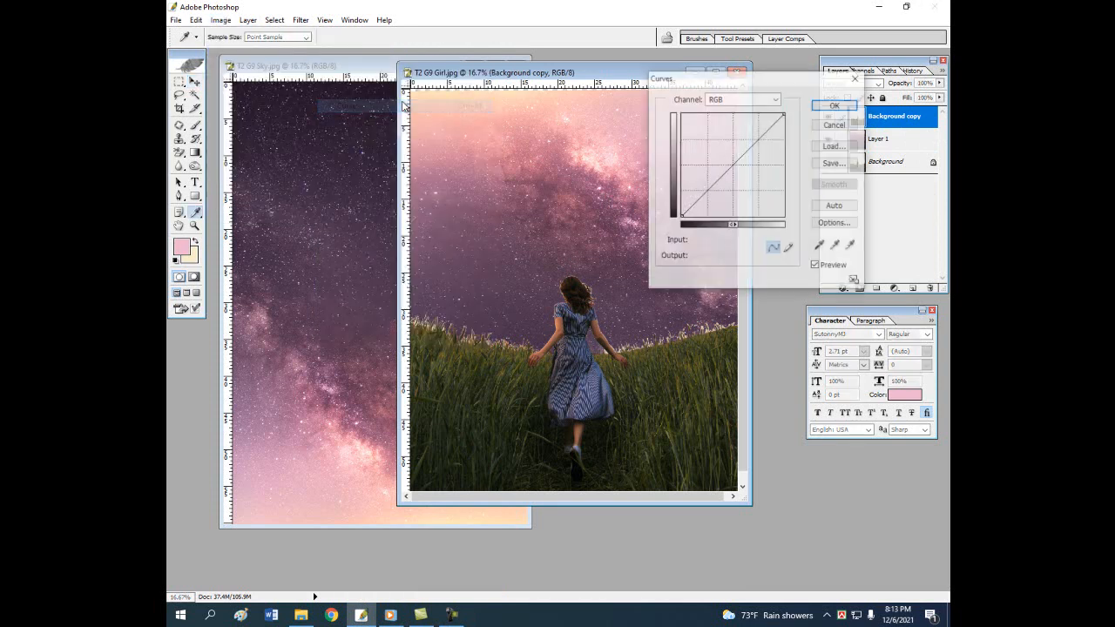
left_click_drag(730, 162, 725, 159)
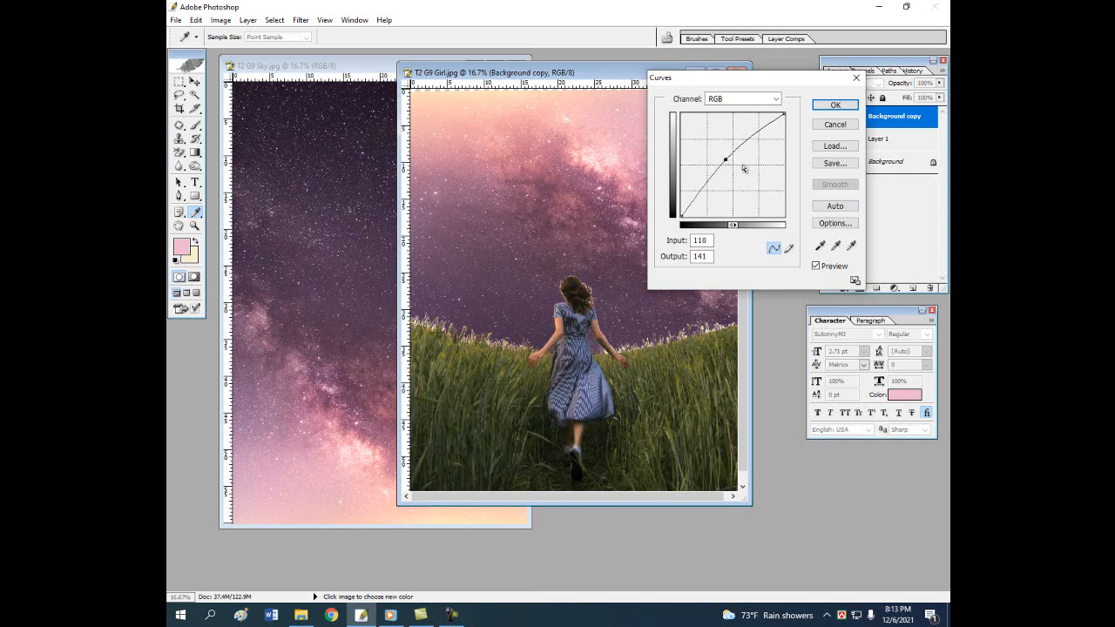
left_click(843, 105)
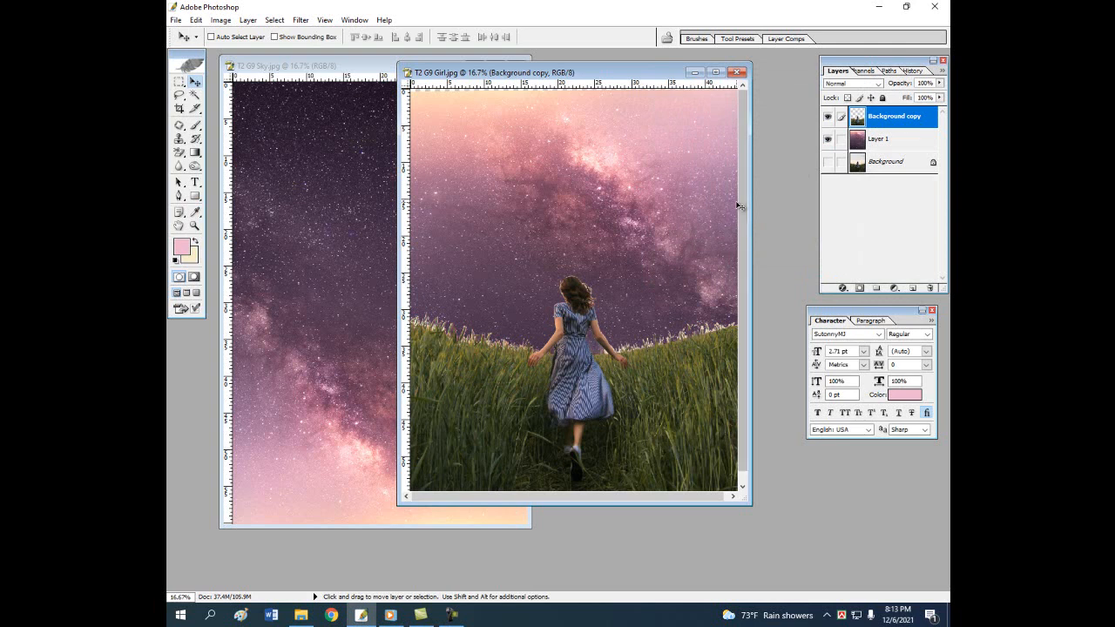
- Close the T2 G9 Sky.jpg document and make a small circular selection in the girl image's upper-right sky with the Elliptical Marquee tool
left_click(372, 69)
left_click(520, 67)
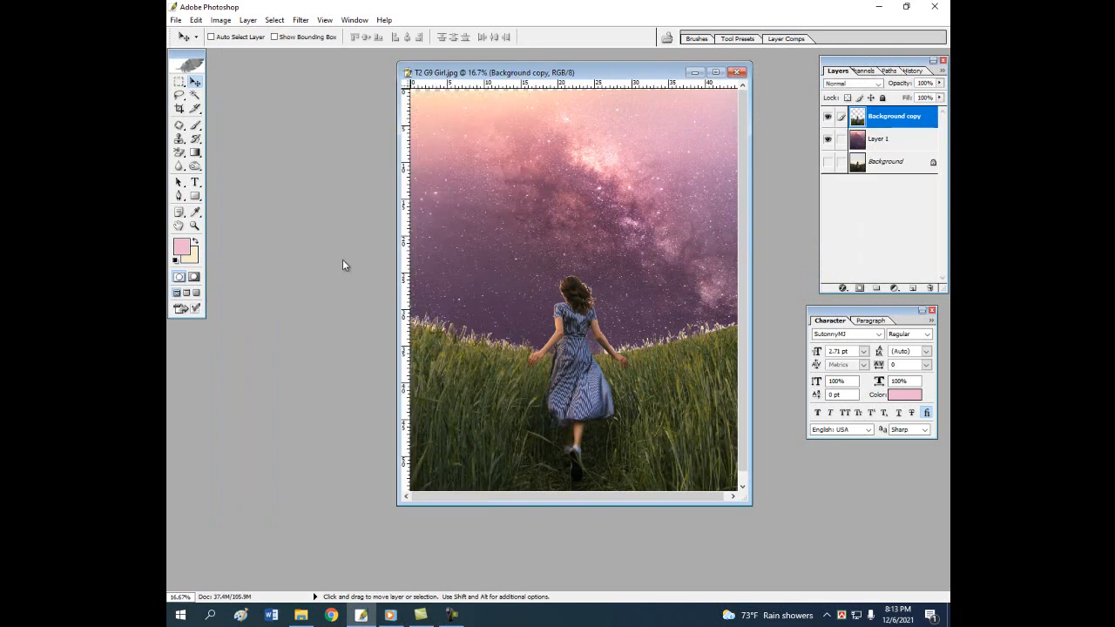
left_click(178, 82)
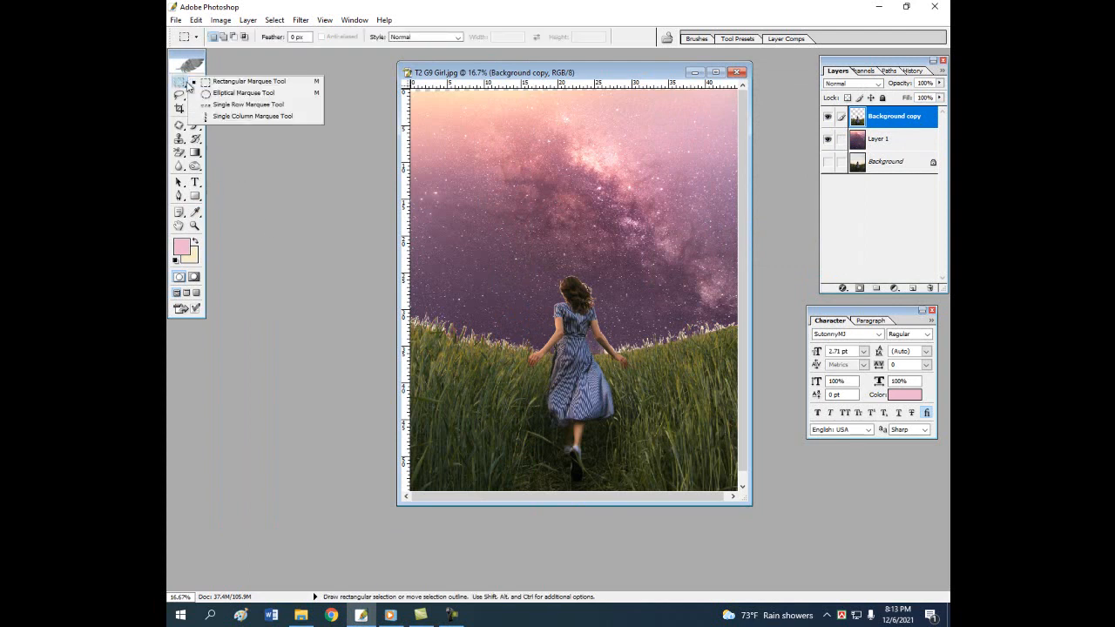
left_click(242, 94)
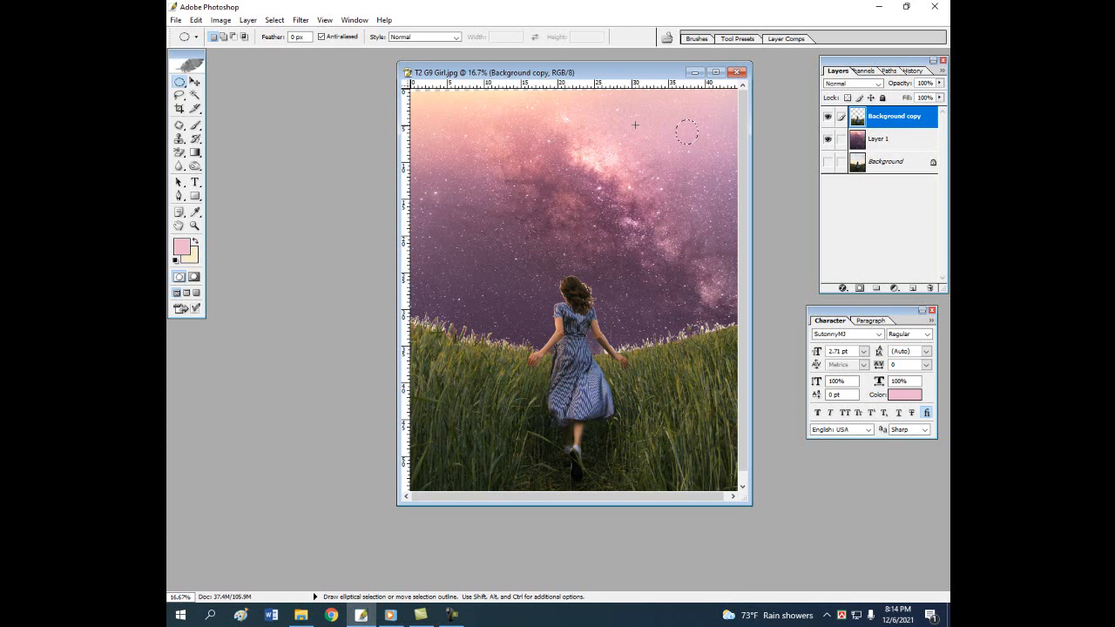
- Set the foreground colour to F9F6F7 and fill the circular selection with the cream background colour as a moon
left_click(182, 248)
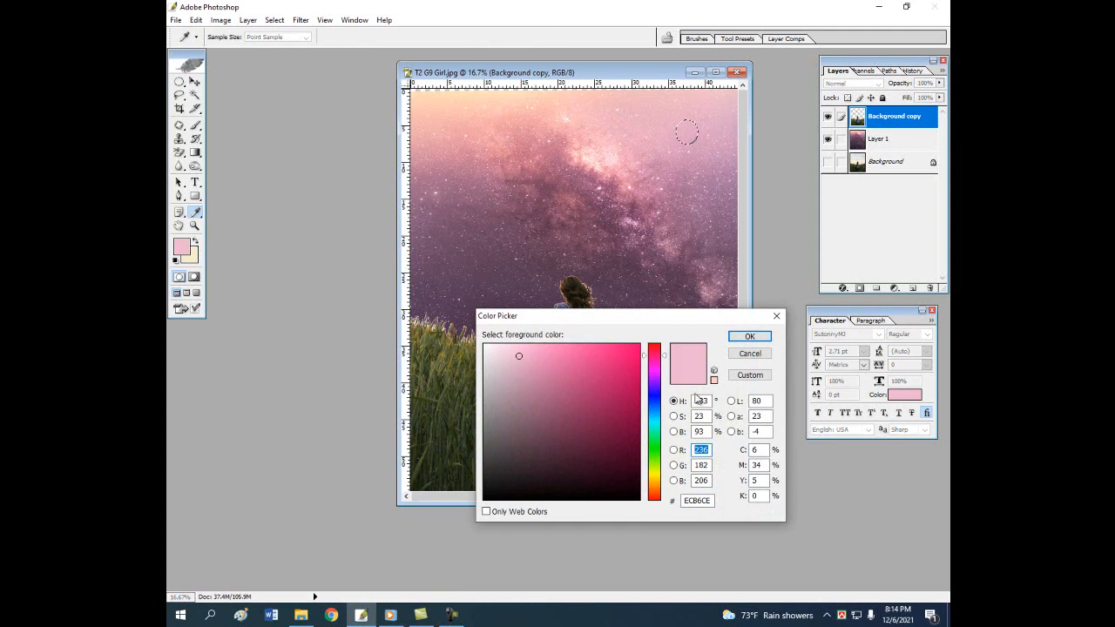
left_click(486, 347)
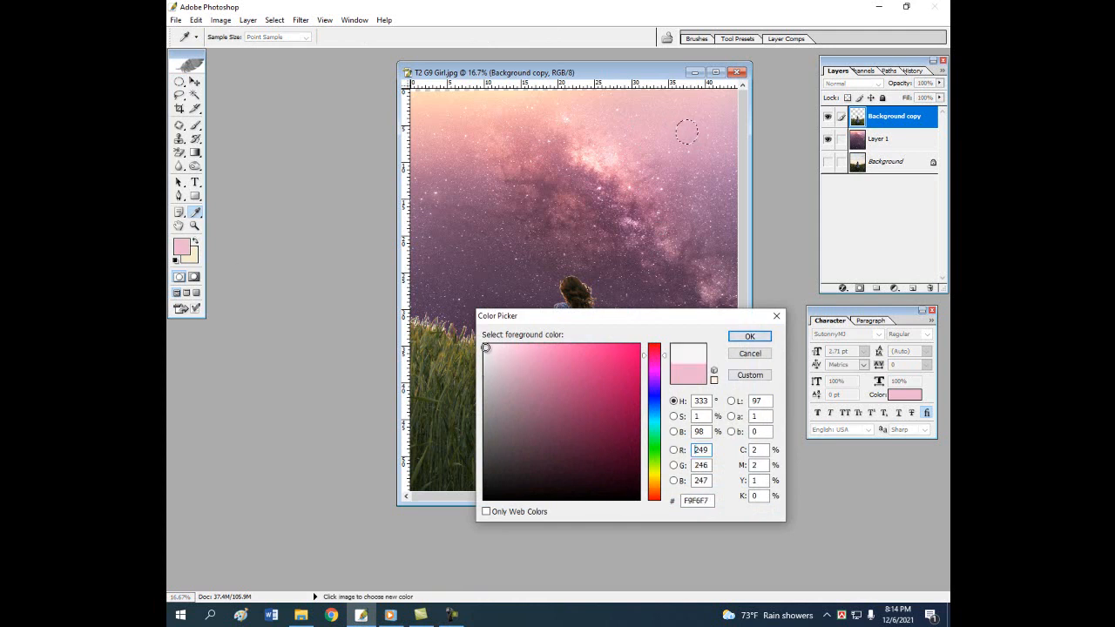
left_click(755, 339)
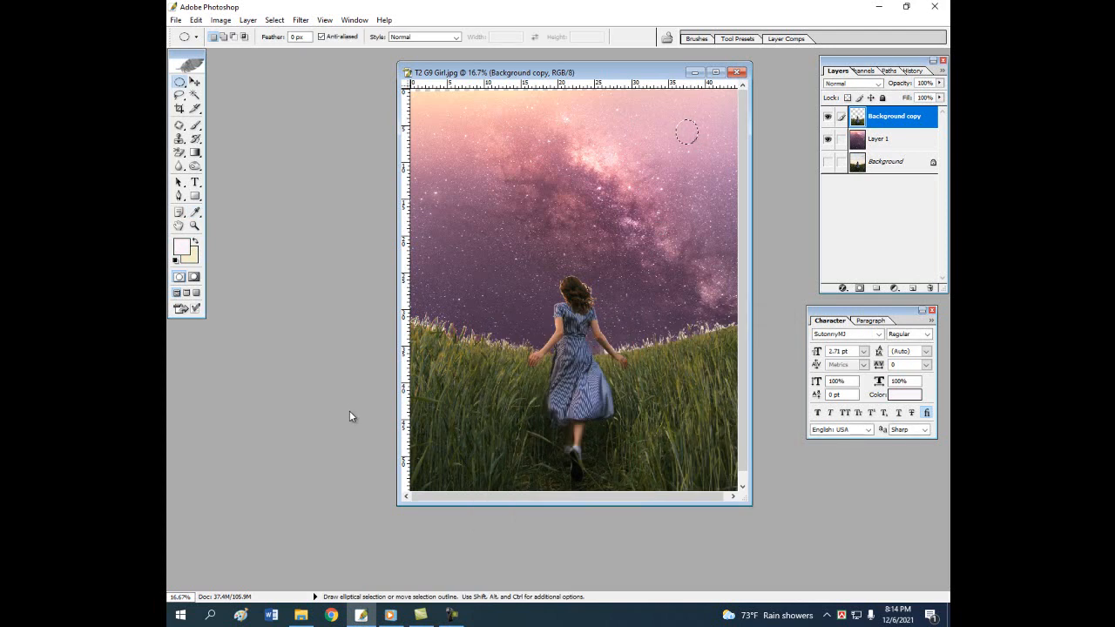
key("ctrl")
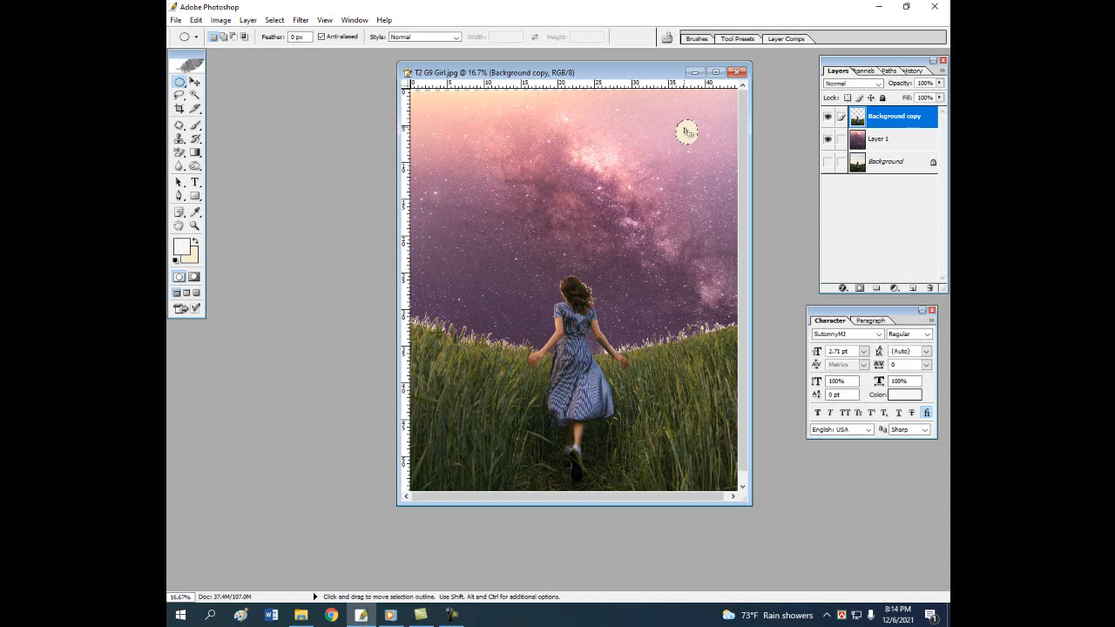
- Offset the circular selection to the right so it partly overlaps the moon, and try the Clone Stamp on the sky beside it
left_click(688, 119)
left_click_drag(692, 139, 713, 145)
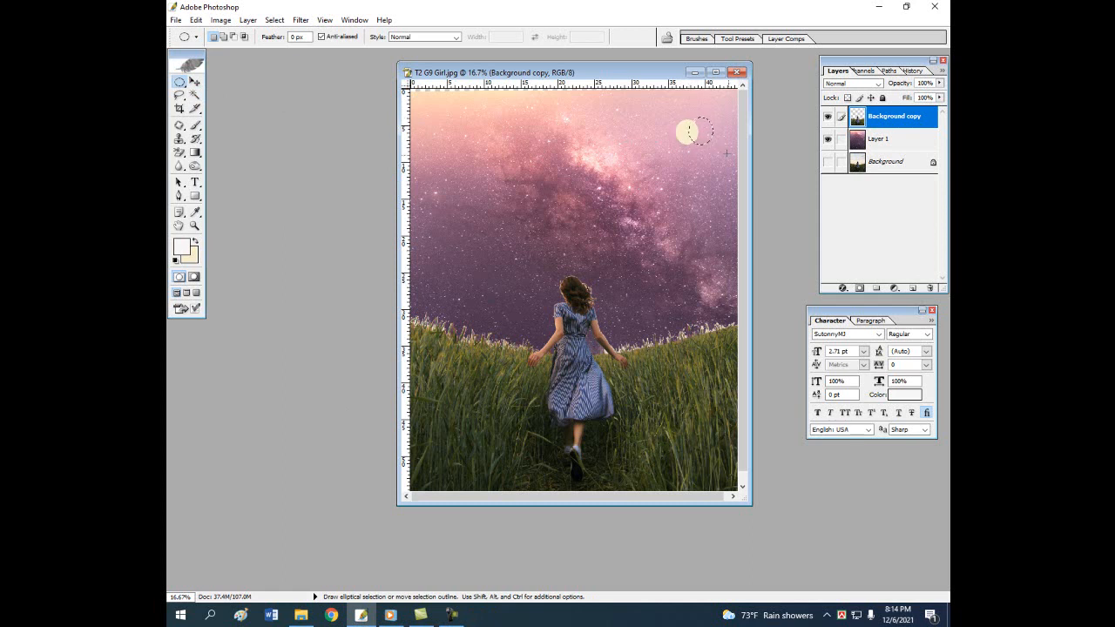
left_click(181, 142)
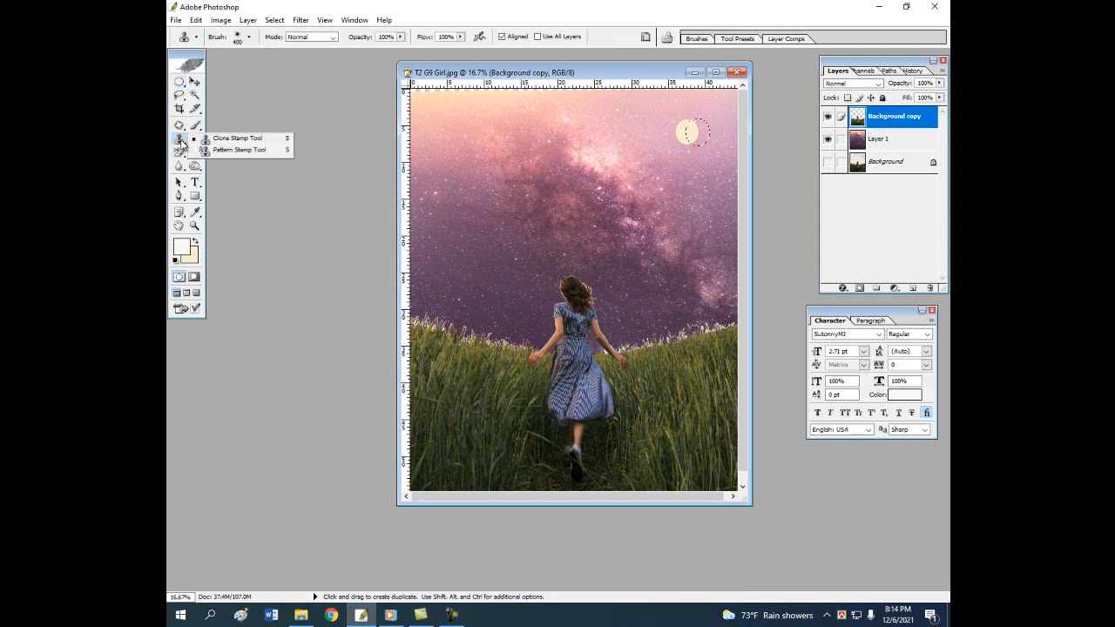
left_click(718, 177)
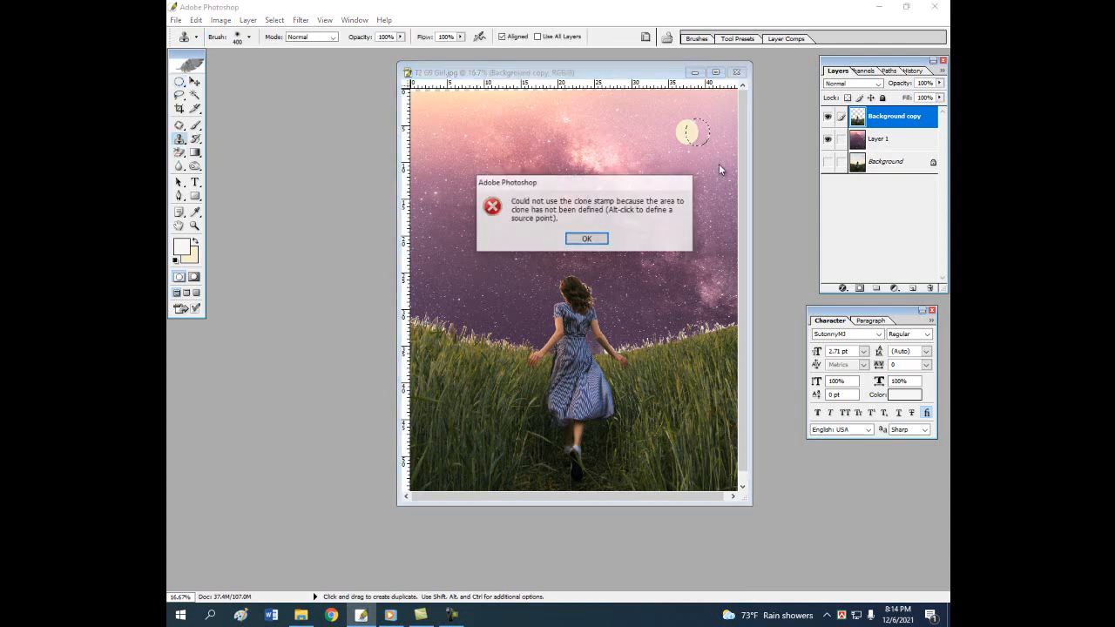
left_click(588, 239)
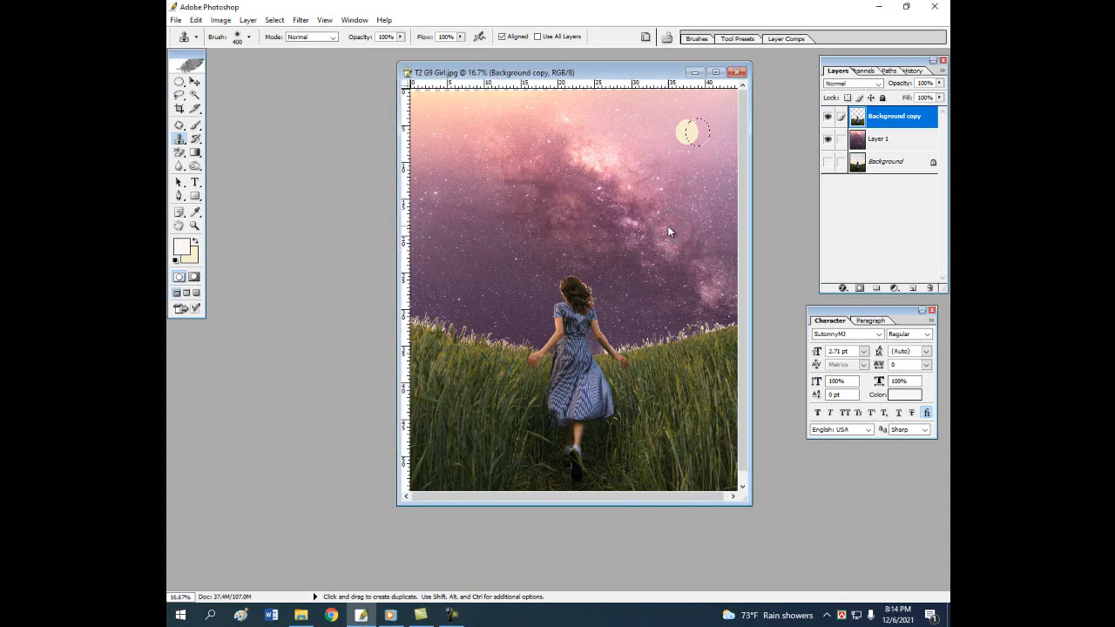
- Try to cover the selected part of the moon with nearby sky on Layer 1 using the Clone Stamp
left_click(715, 110, "alt")
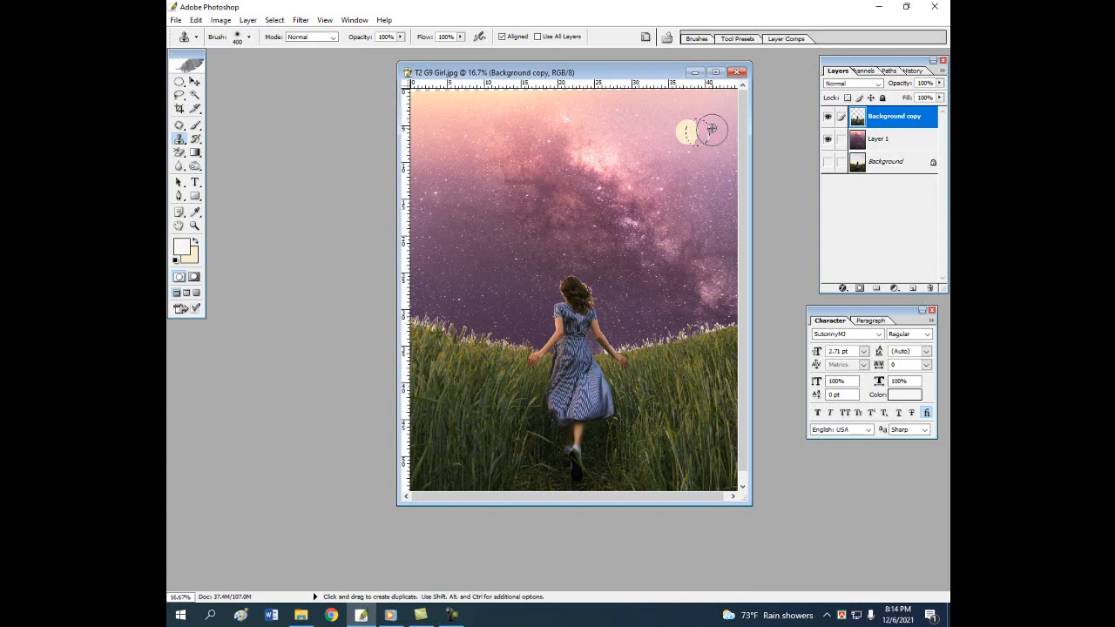
left_click(724, 112, "alt")
key("alt+bracketleft")
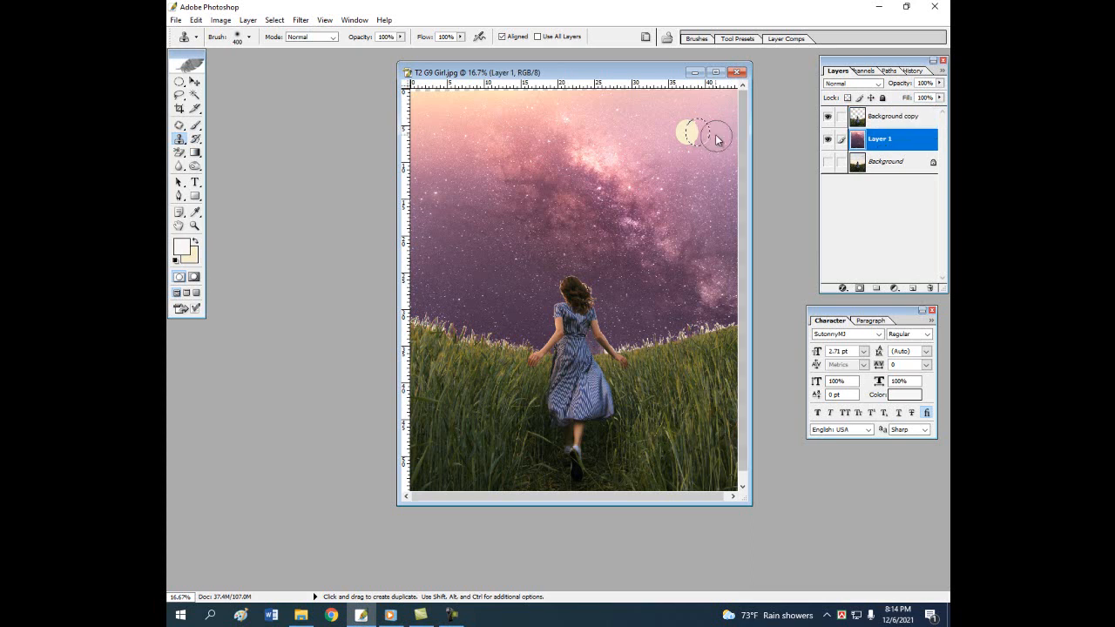
left_click_drag(709, 132, 702, 135)
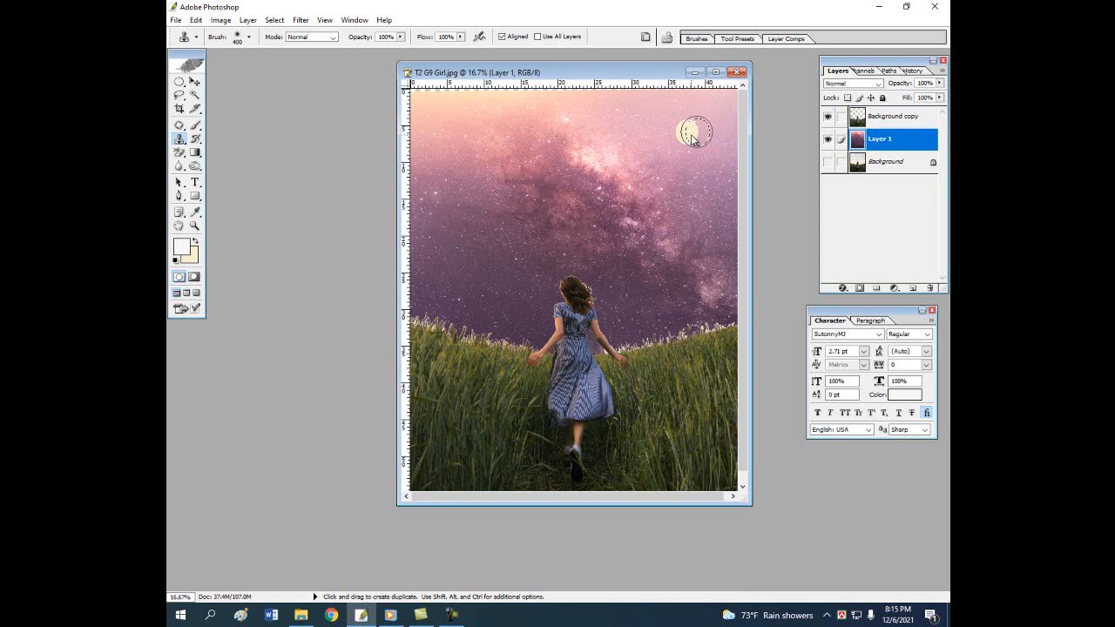
left_click(706, 145, "alt")
left_click_drag(704, 123, 668, 145)
left_click(451, 615)
left_click(891, 562)
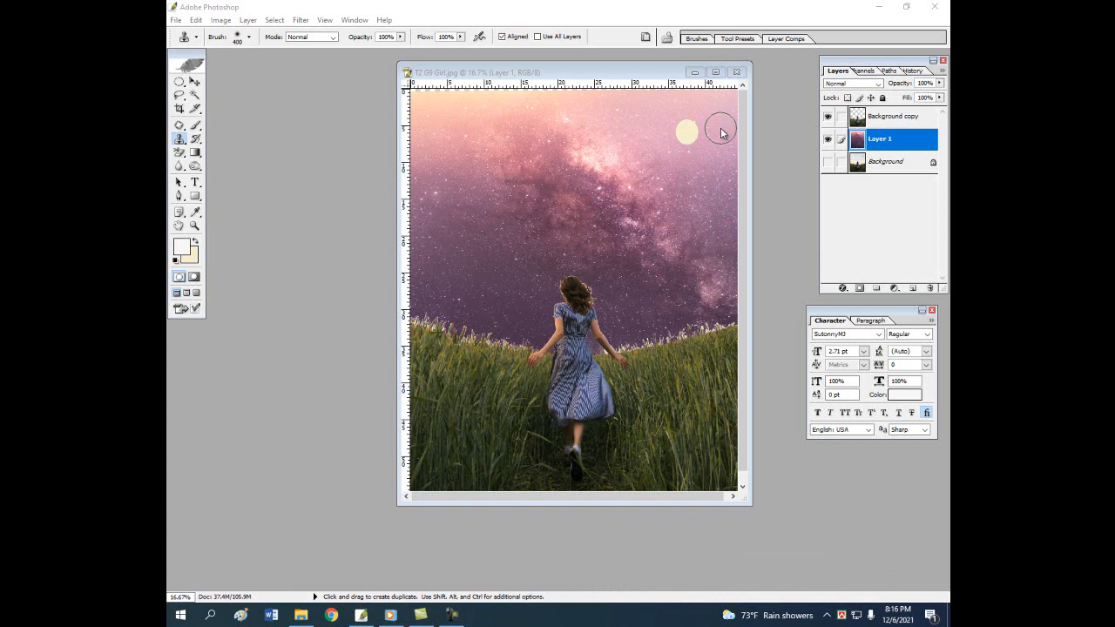
- Clone nearby sky on Layer 1 over the selected part of the moon to form a crescent, deselect, and blend the patch around it
left_click(720, 132)
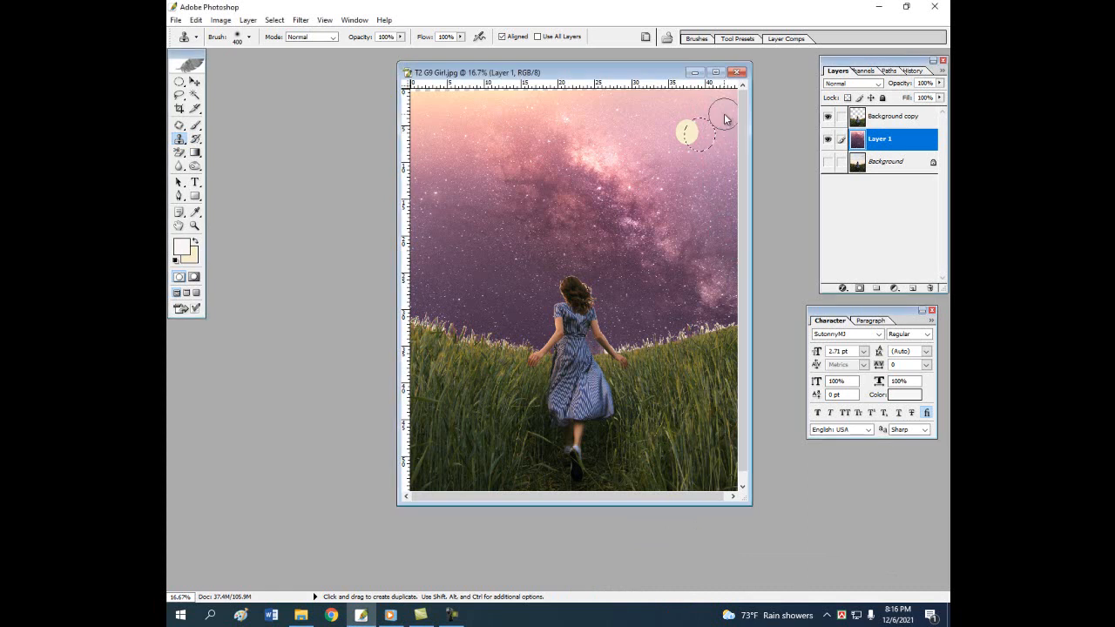
left_click(668, 109, "alt")
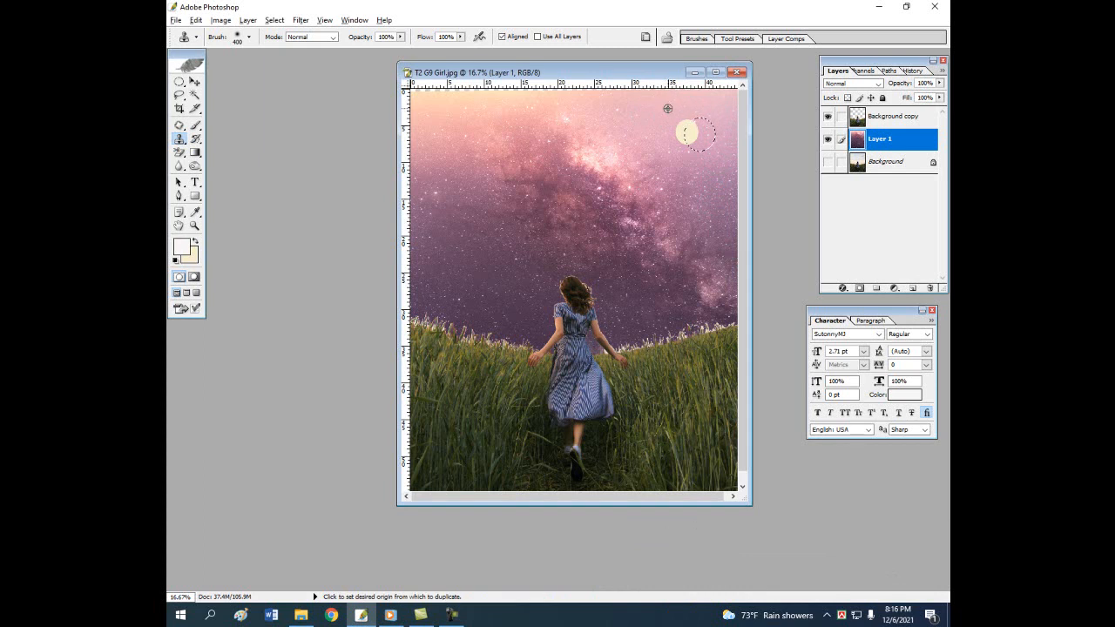
mouse_move(716, 123)
left_mouse_down()
mouse_move(696, 153)
mouse_move(706, 128)
left_mouse_up()
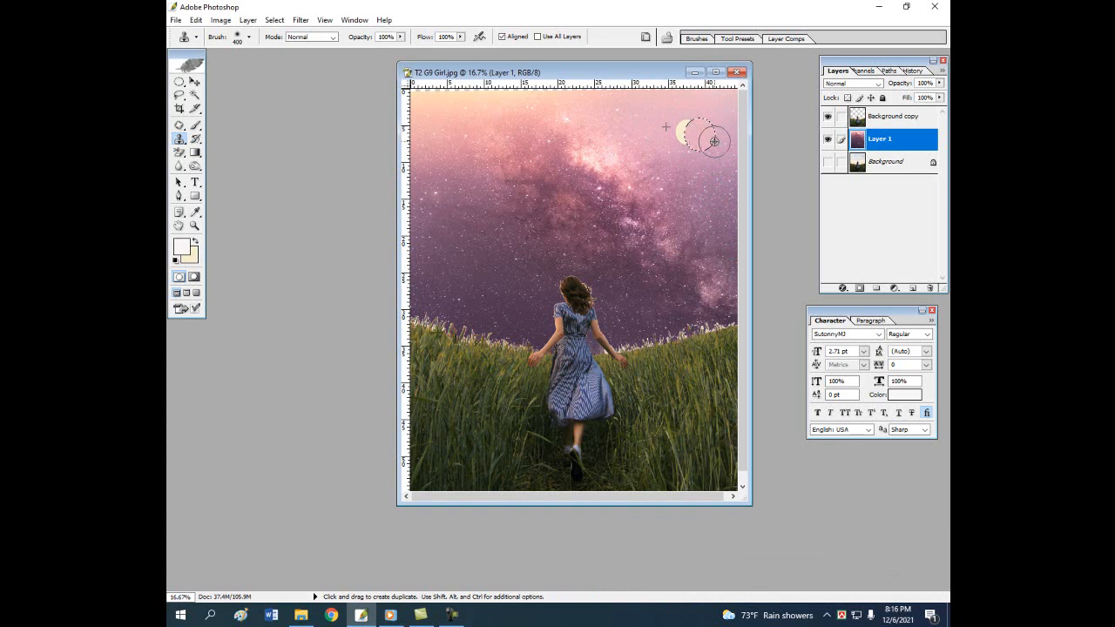
key("ctrl")
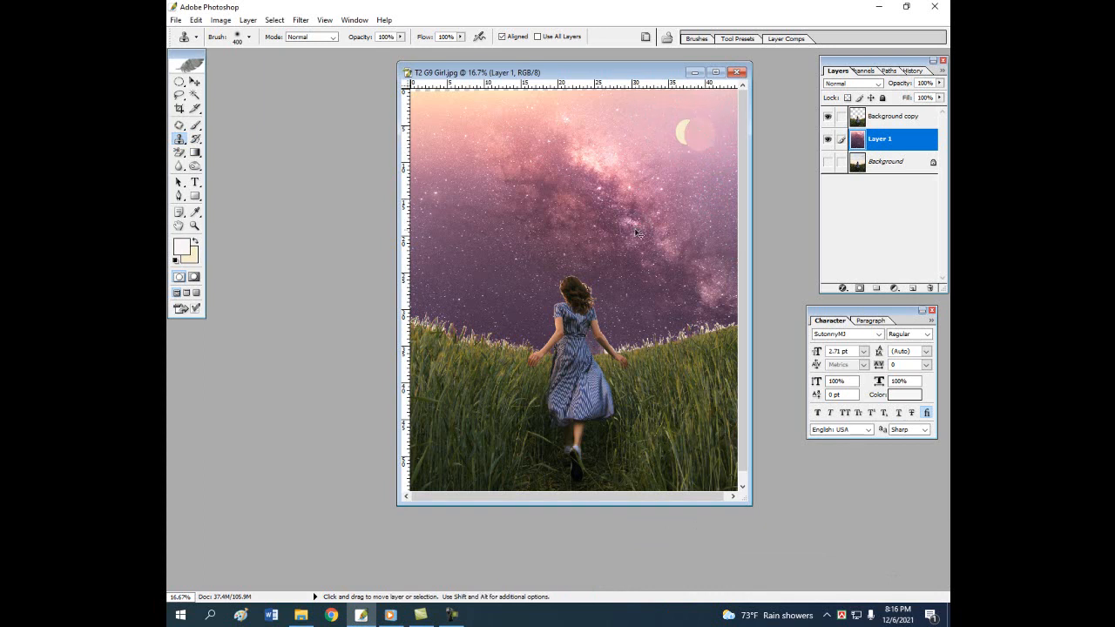
left_click(719, 108, "alt")
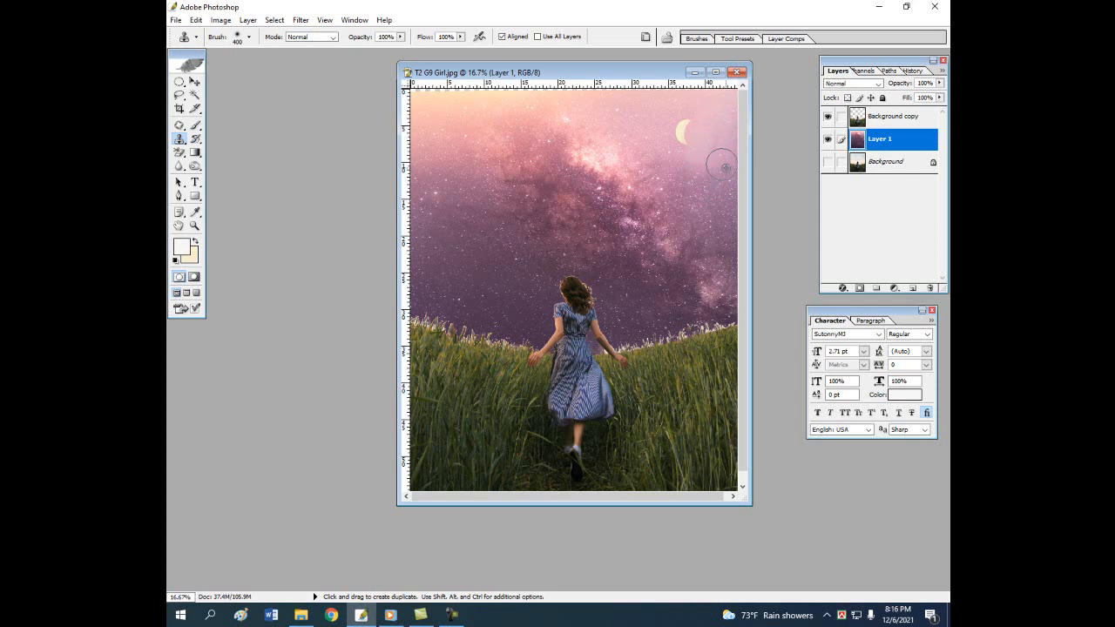
- Save a JPEG copy of the composite as T12 G9 Girl.jpg at maximum quality 12, without replacing the original photo
left_click(177, 20)
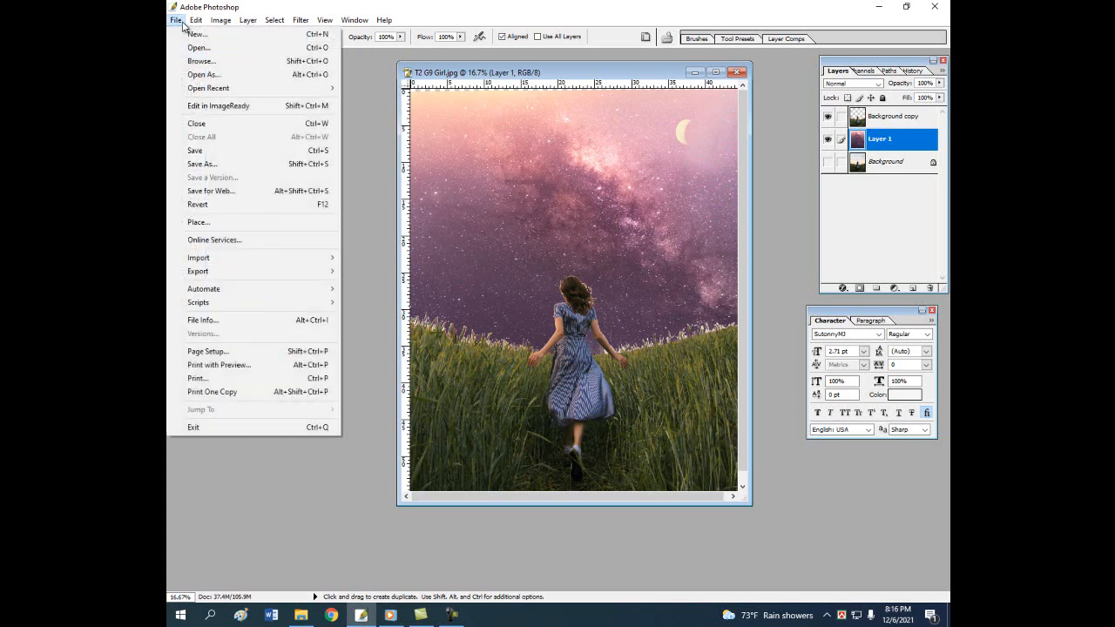
left_click(210, 164)
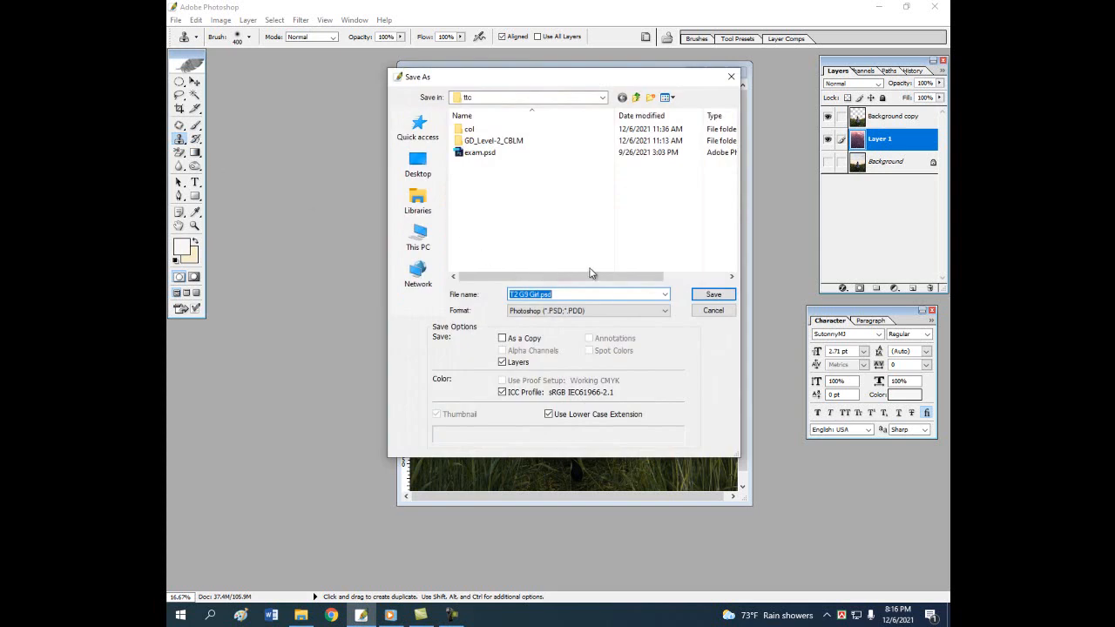
left_click(646, 311)
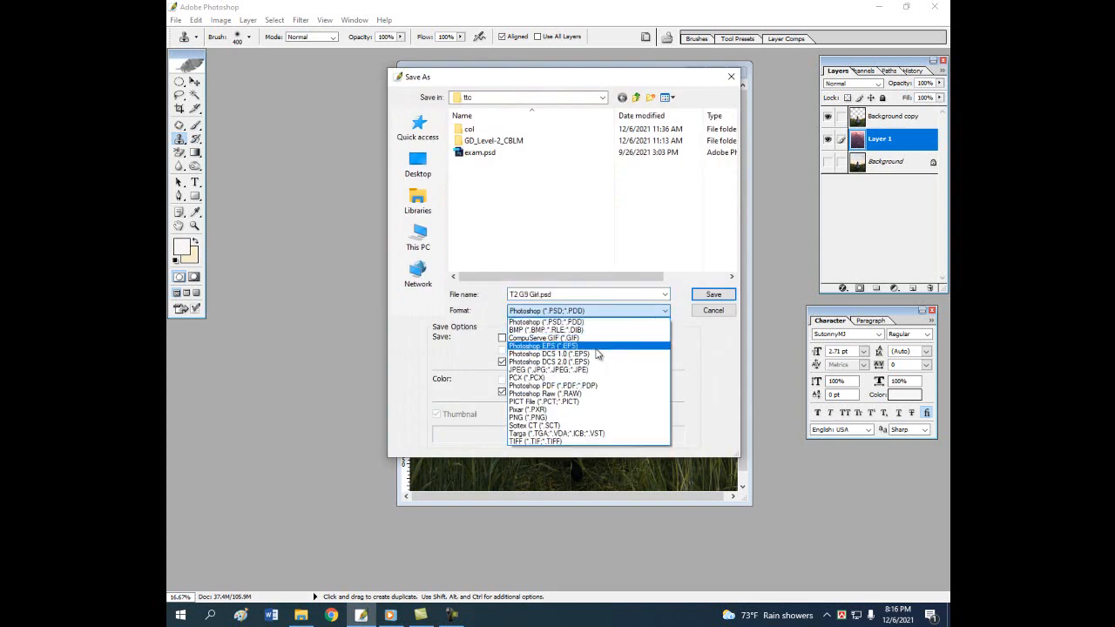
left_click(568, 370)
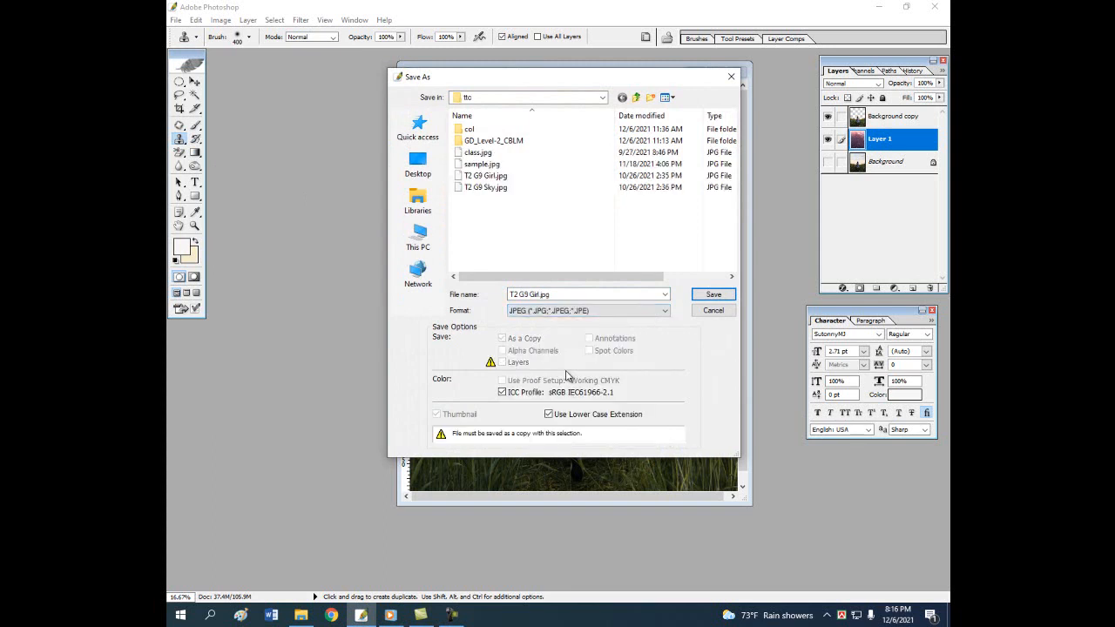
left_click(722, 296)
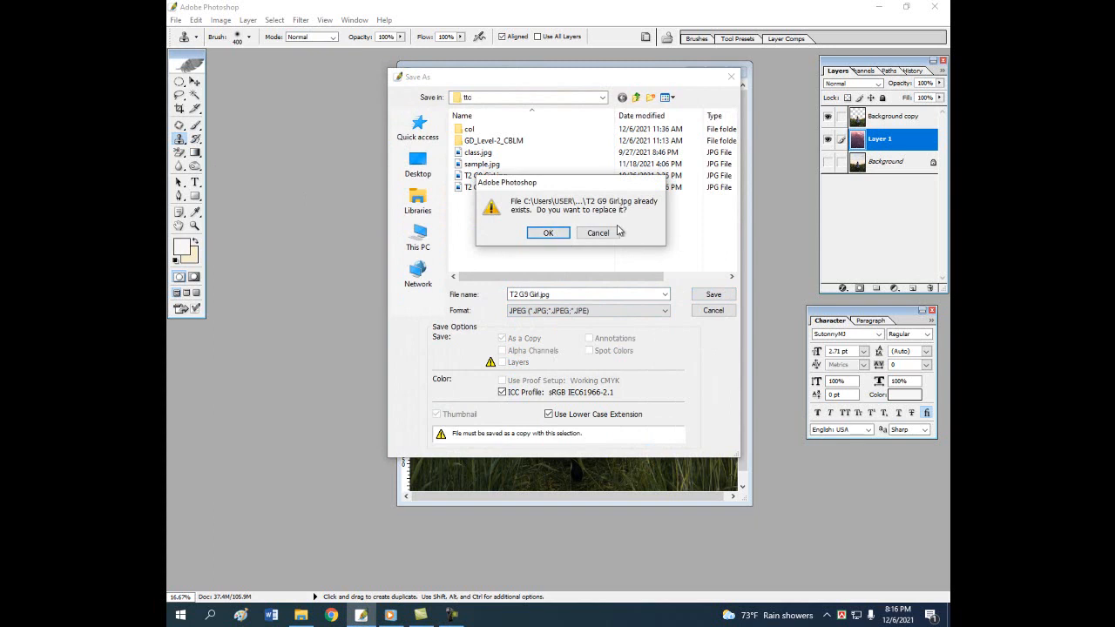
left_click(608, 236)
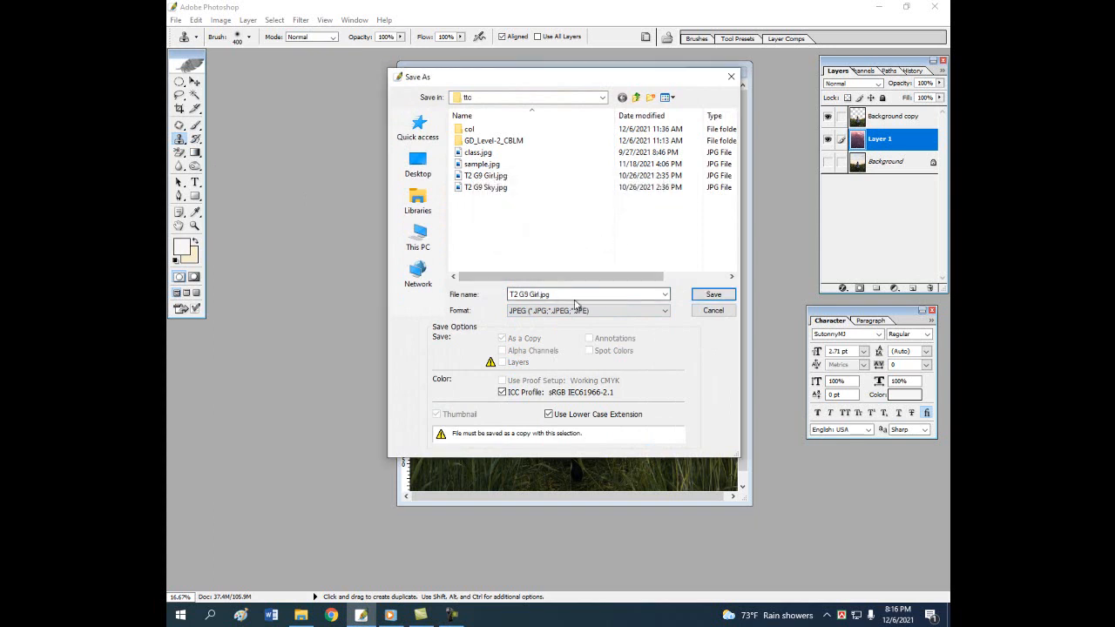
left_click(510, 294)
left_click(512, 294)
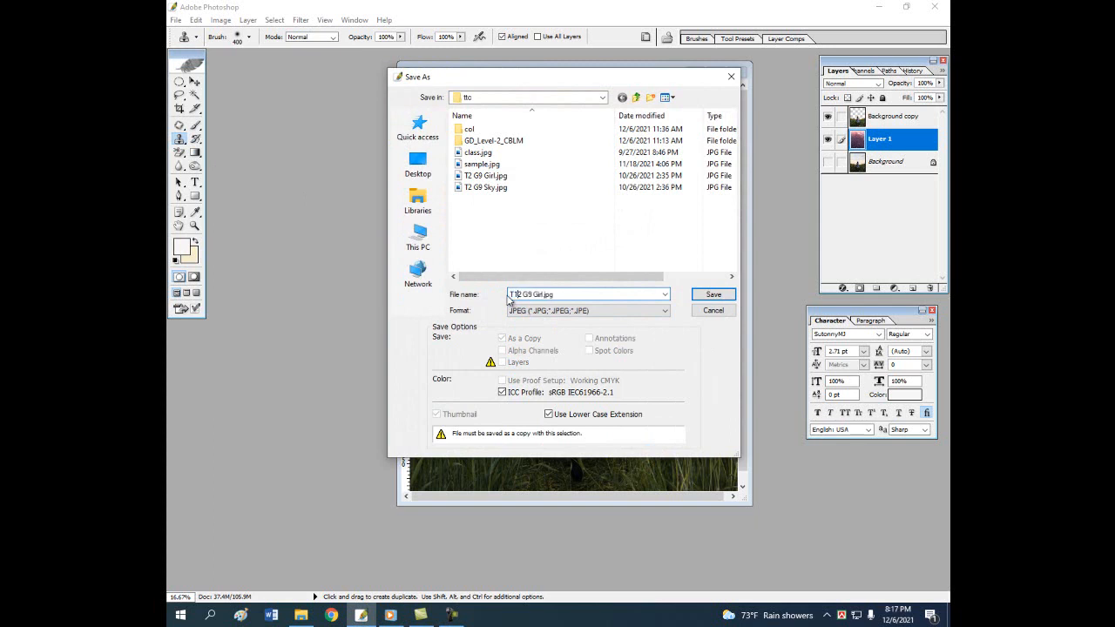
left_click(719, 295)
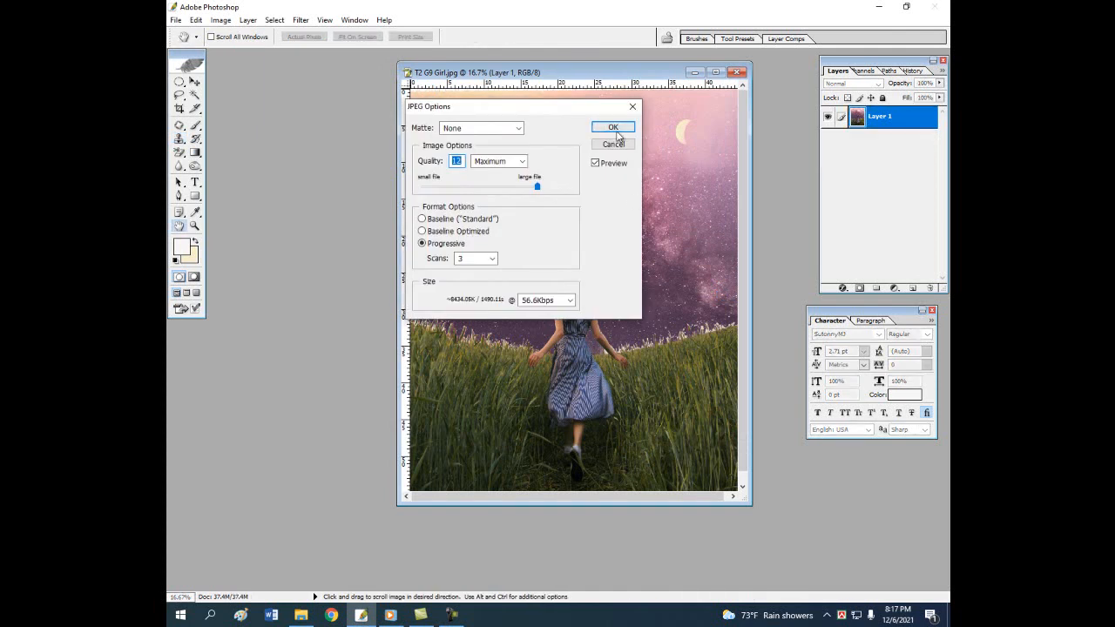
left_click(613, 128)
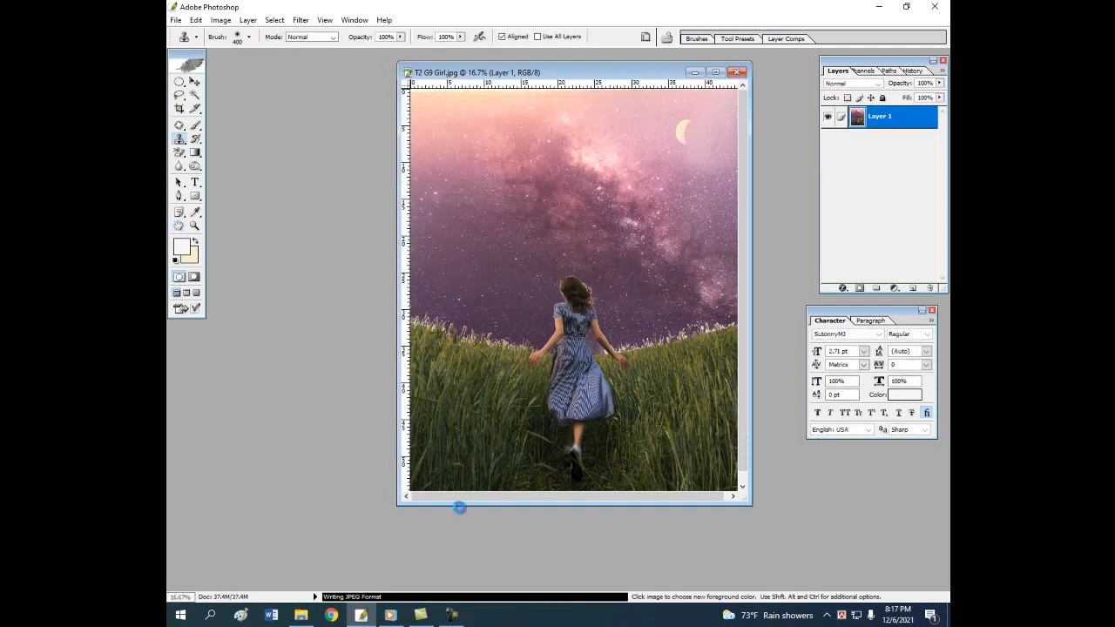
left_click(451, 615)
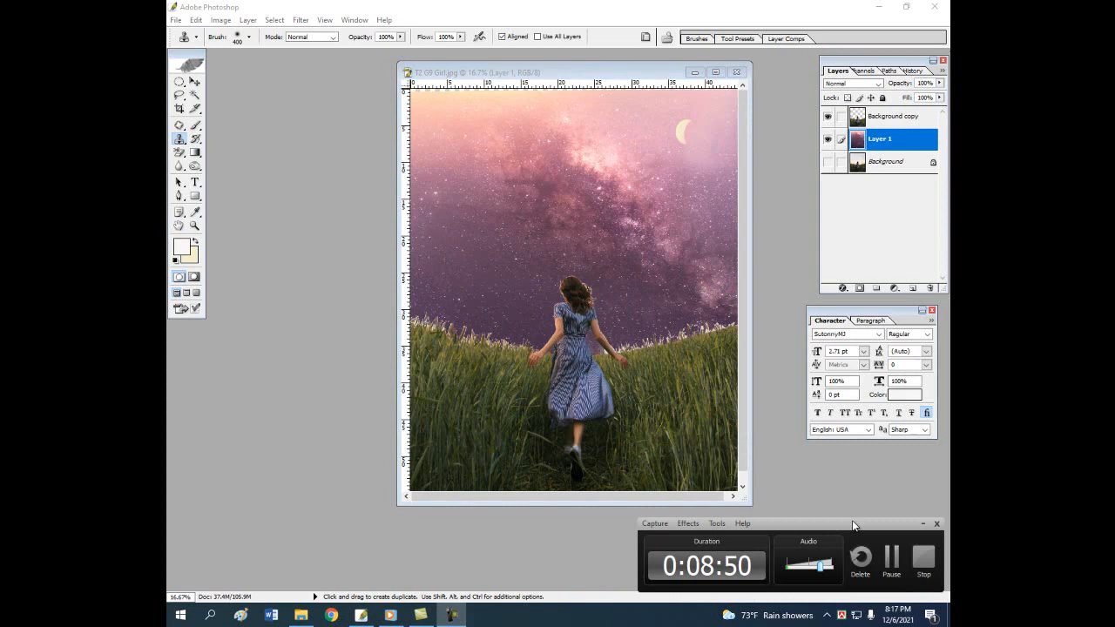
left_click(892, 558)
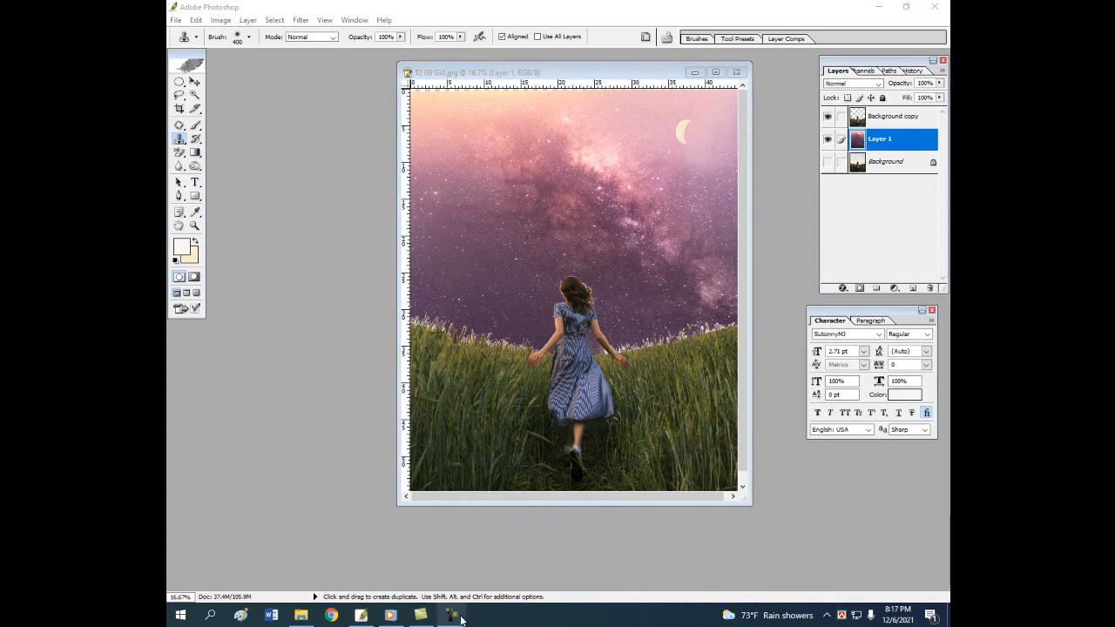